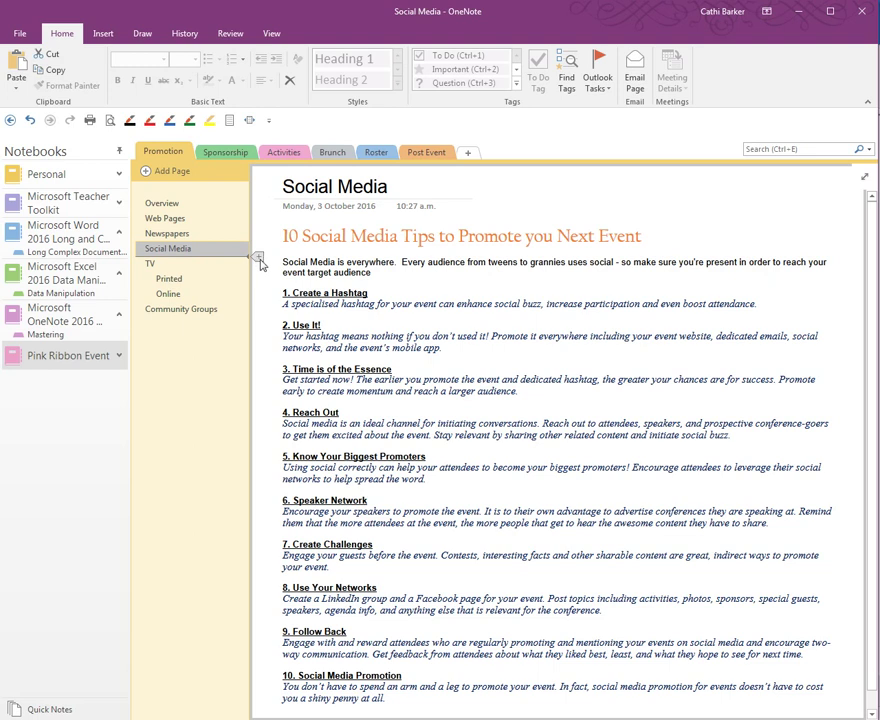
Add a new page below Social Media, make it a subpage and title it "Summary Page"
{"action": "left_click", "coordinate": [257, 260]}
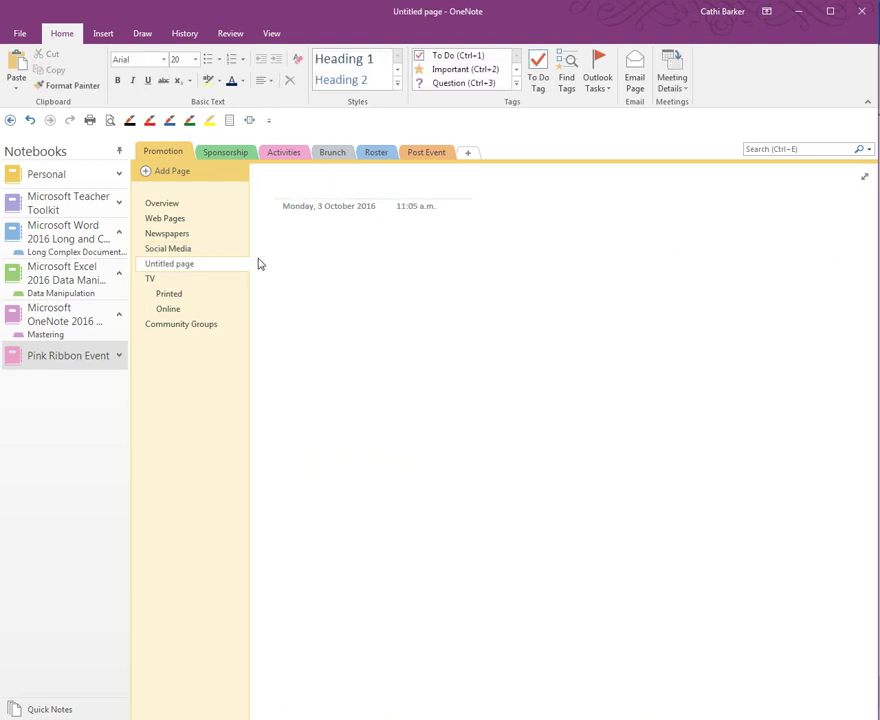
{"action": "left_click_drag", "start_coordinate": [169, 264], "coordinate": [181, 265]}
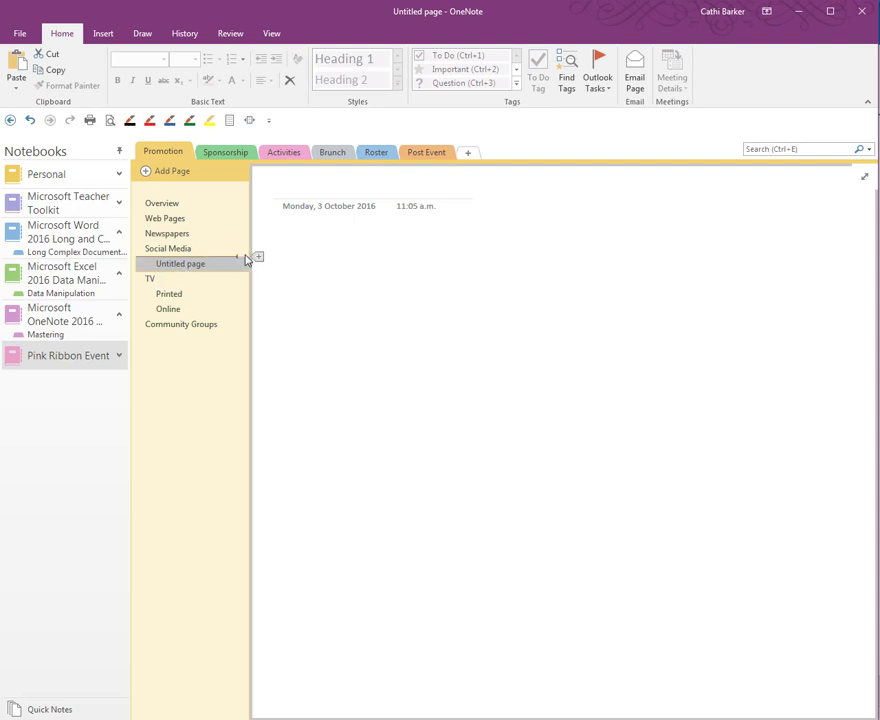
{"action": "left_click", "coordinate": [340, 213]}
{"action": "type", "text": "S"}
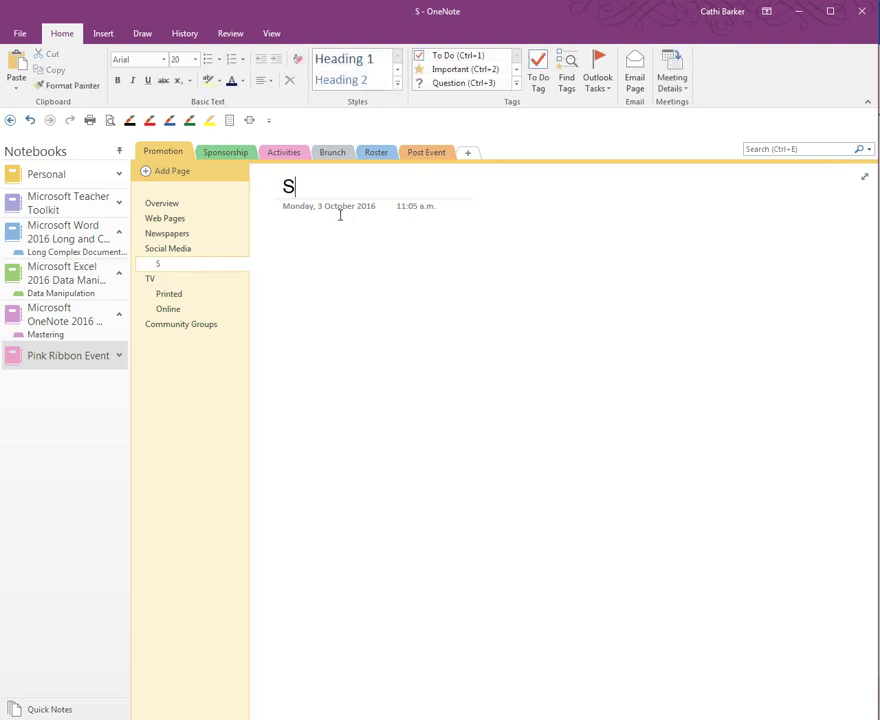
{"action": "type", "text": "ummary Page"}
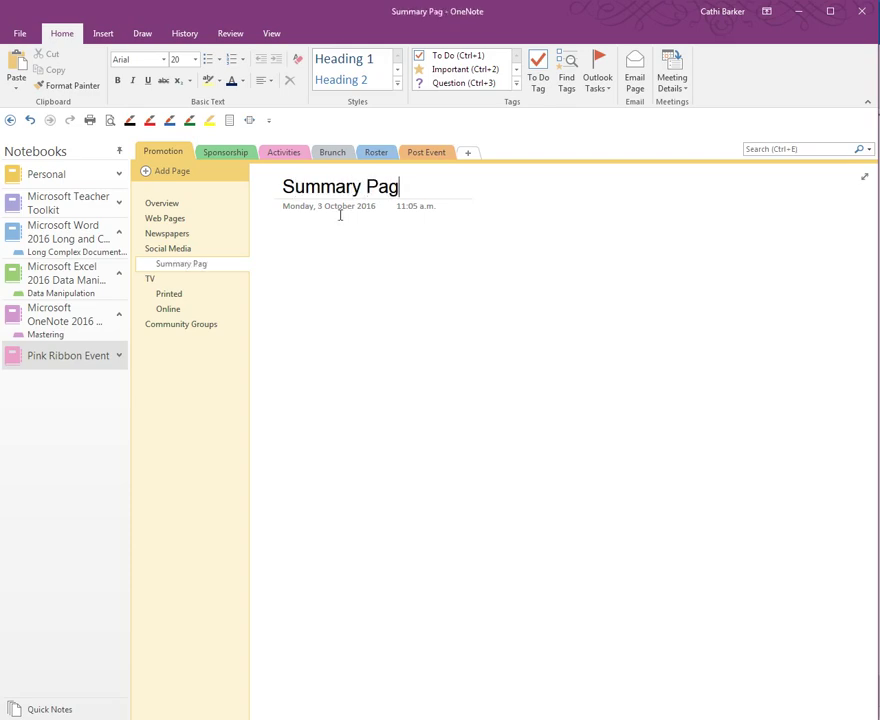
Copy the entire note with the 10 social media tips from the Social Media page
{"action": "left_click", "coordinate": [179, 250]}
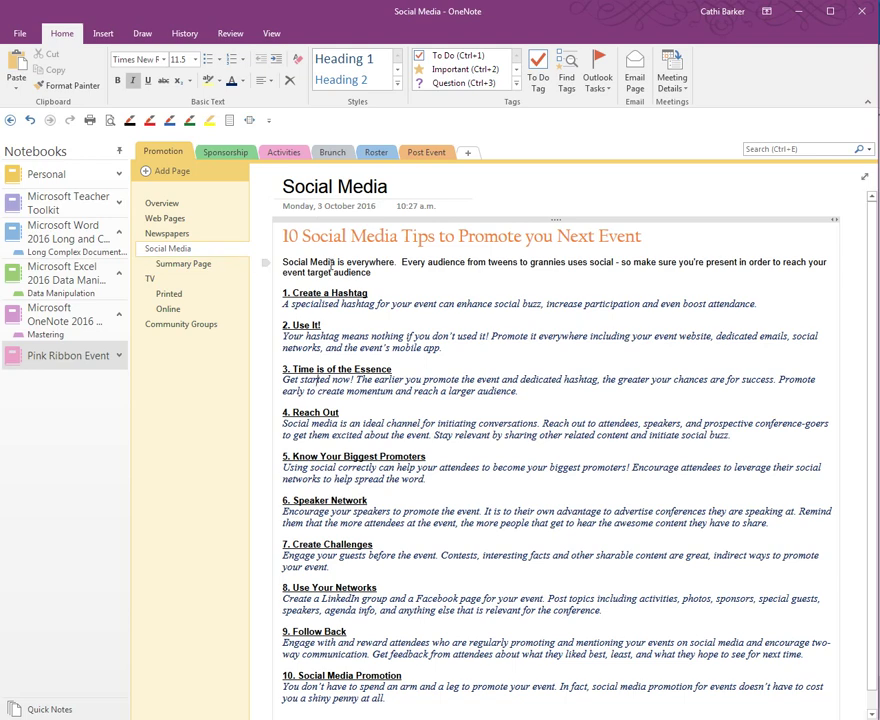
{"action": "left_click", "coordinate": [345, 219]}
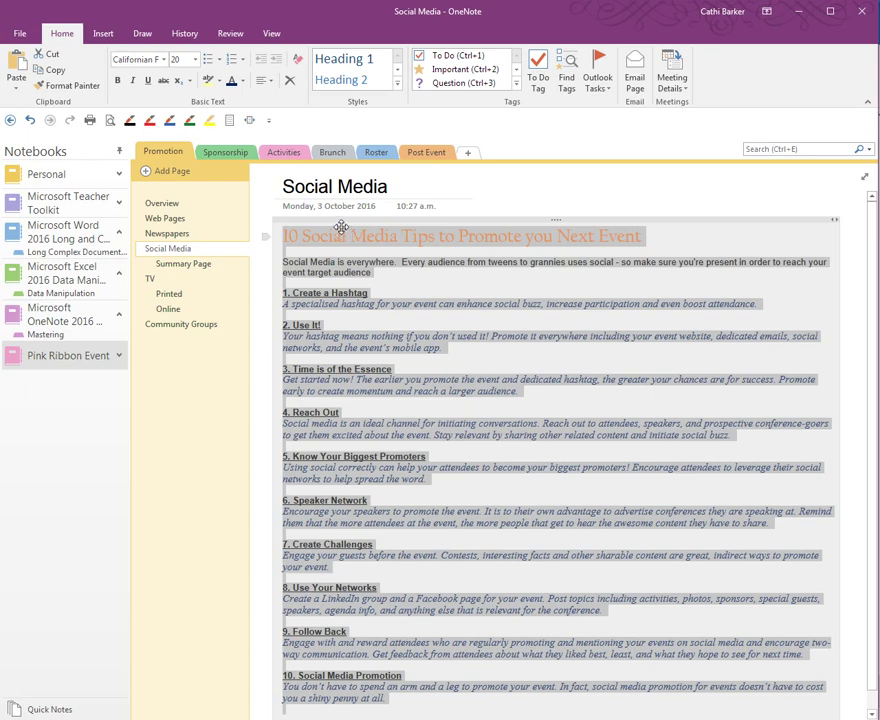
{"action": "left_click", "coordinate": [354, 254]}
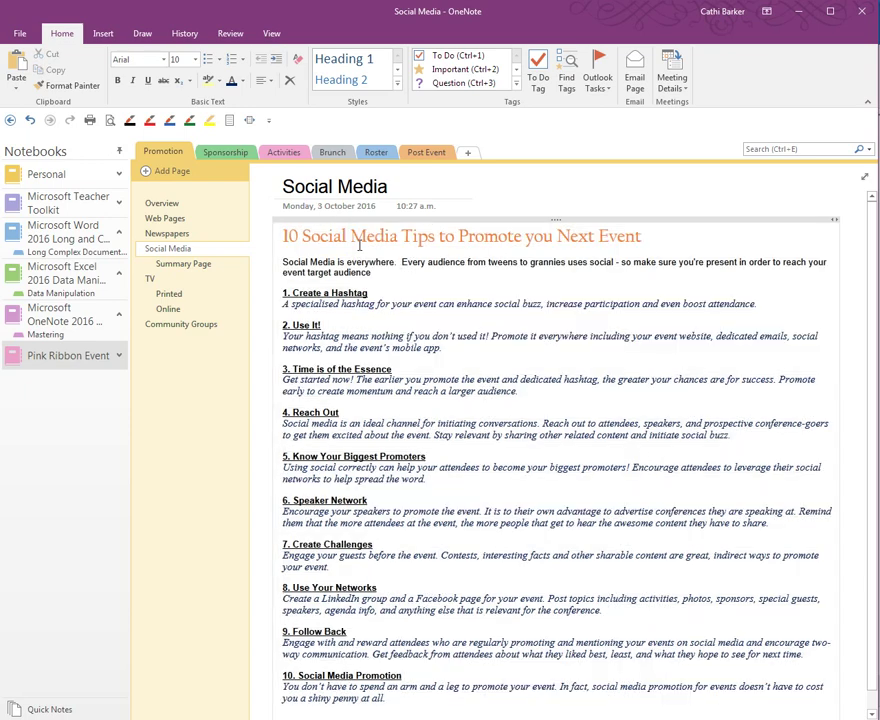
{"action": "left_click", "coordinate": [349, 219]}
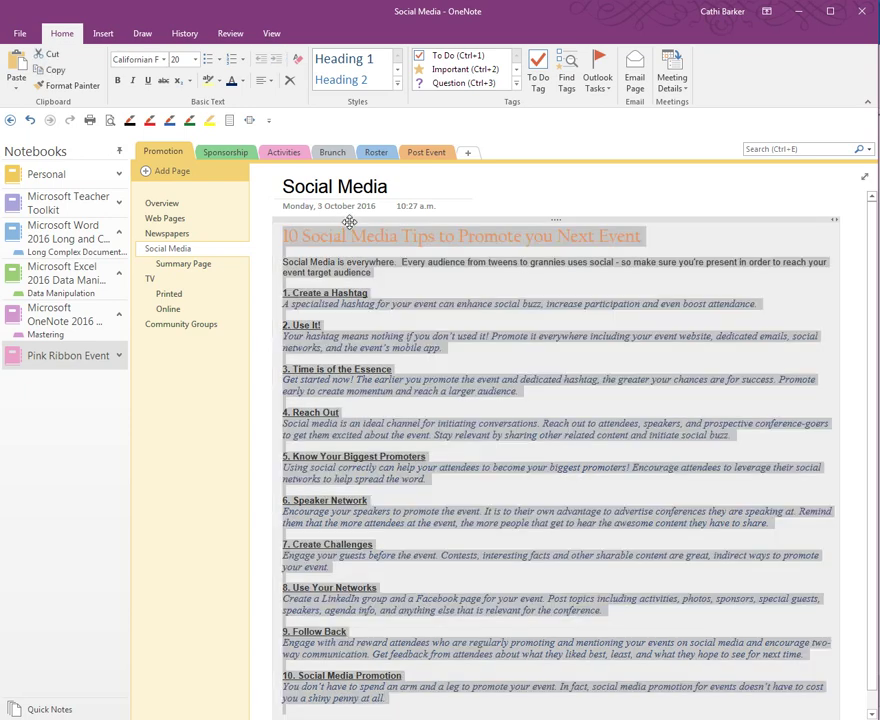
{"action": "left_click", "coordinate": [376, 250]}
{"action": "left_click", "coordinate": [355, 219]}
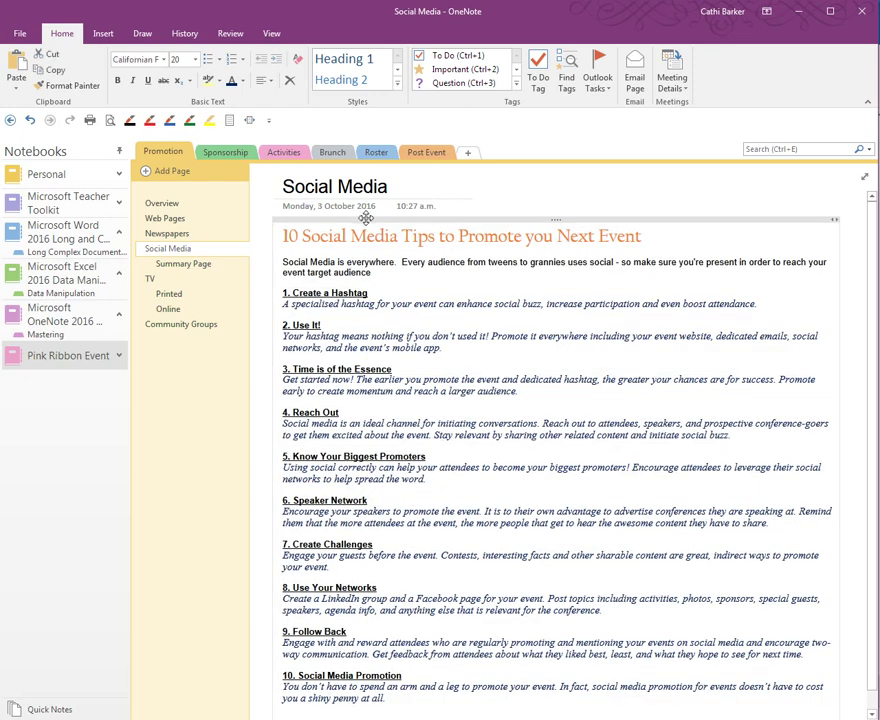
{"action": "left_click", "coordinate": [352, 268]}
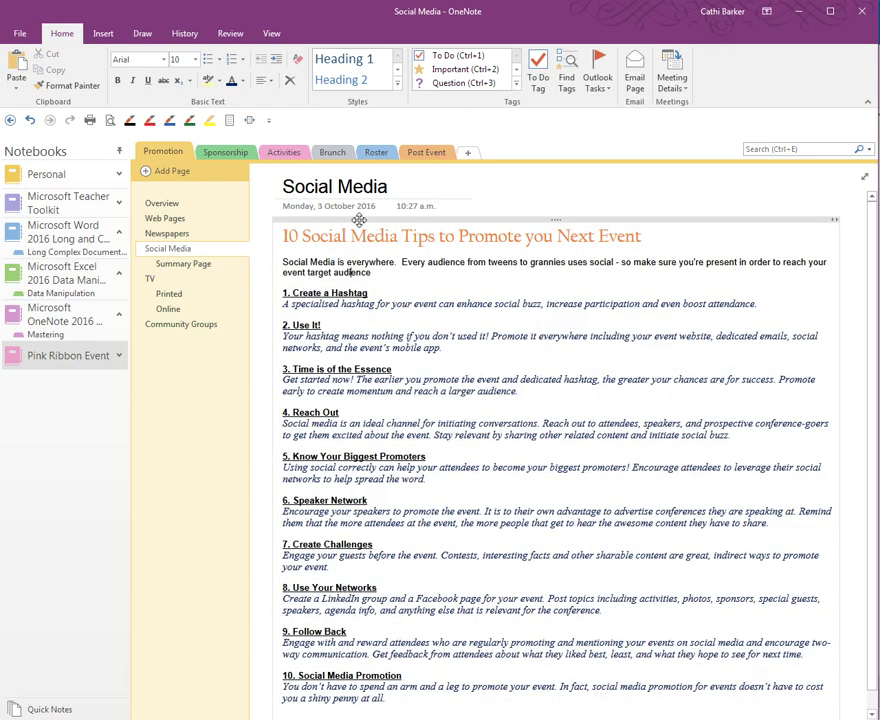
{"action": "left_click", "coordinate": [359, 219]}
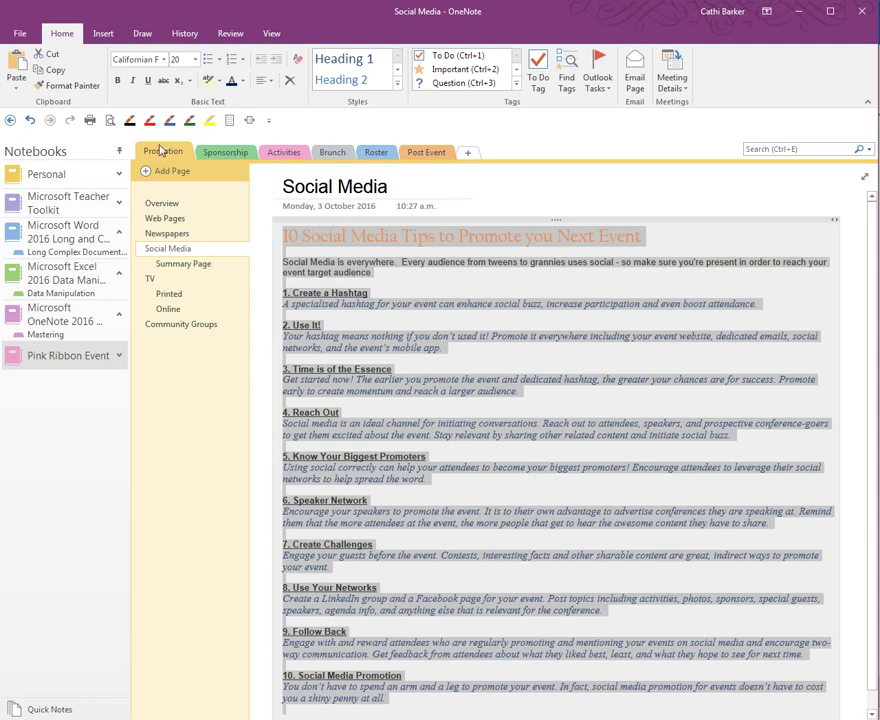
{"action": "left_click", "coordinate": [55, 70]}
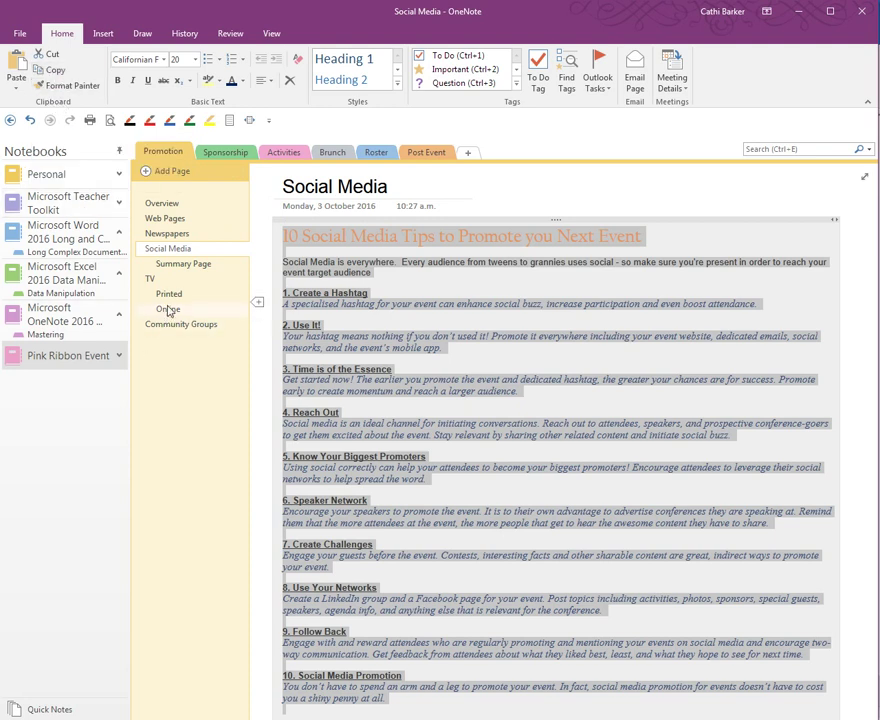
Paste the copied tips as text only below the title of the Summary Page subpage
{"action": "left_click", "coordinate": [187, 266]}
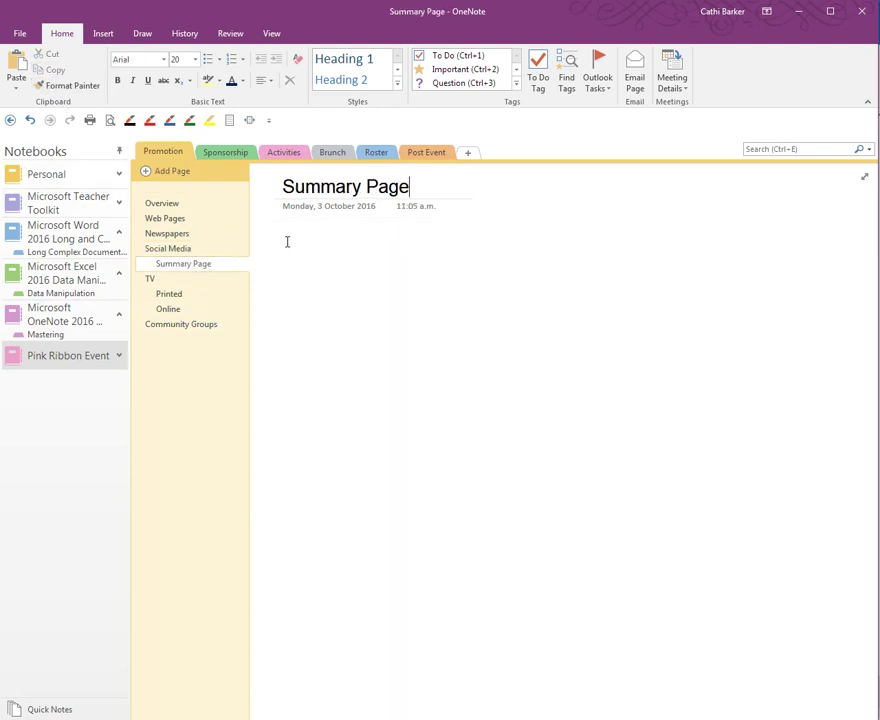
{"action": "left_click", "coordinate": [288, 240]}
{"action": "left_click", "coordinate": [16, 86]}
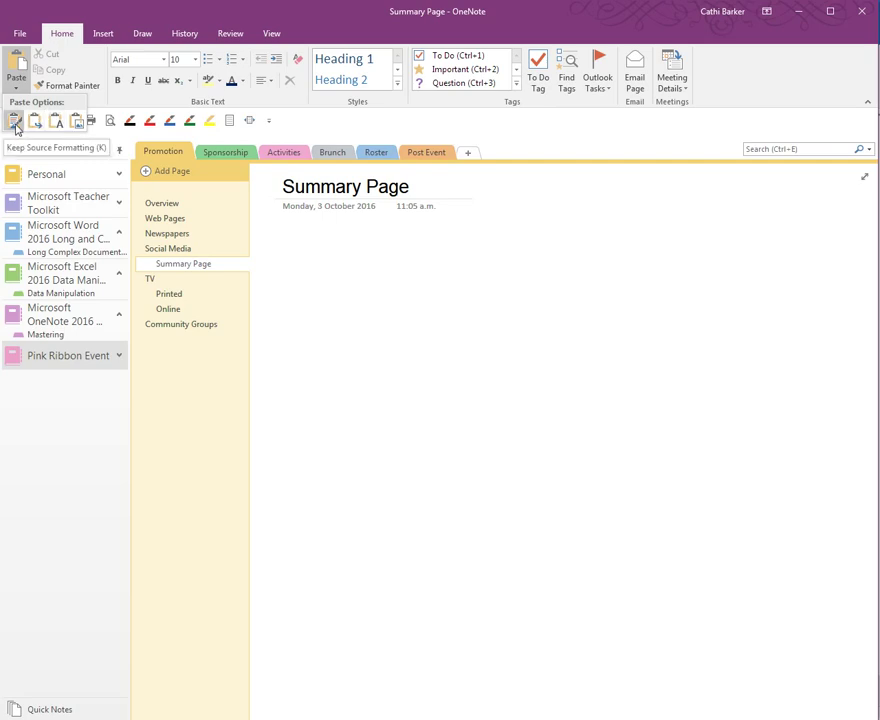
{"action": "left_click", "coordinate": [57, 123]}
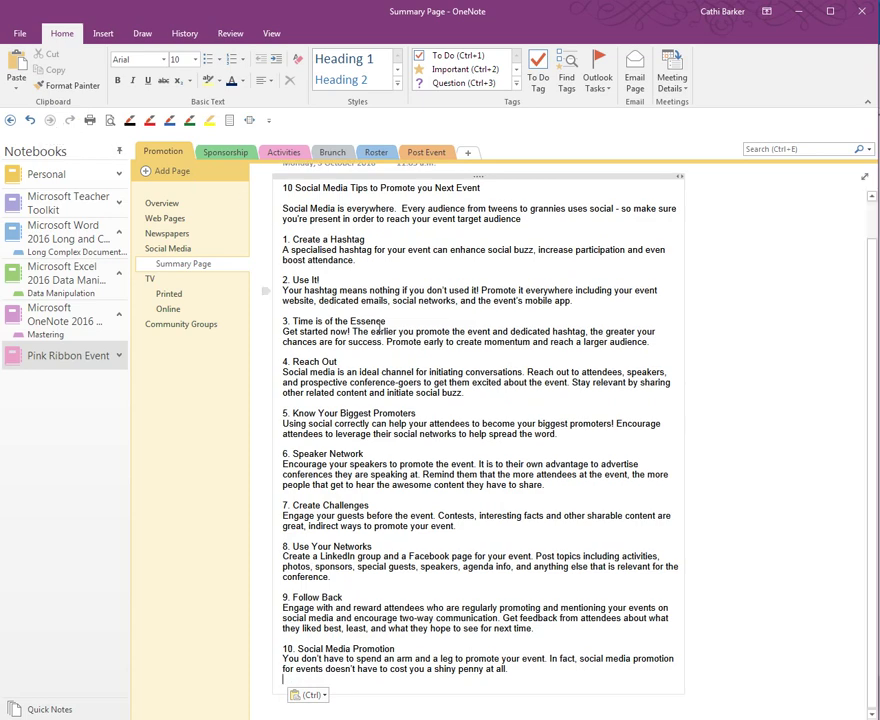
Delete the heading, the introduction and the description under each of the ten tips, keeping only the numbered tip titles
{"action": "scroll", "coordinate": [280, 315], "scroll_direction": "up", "scroll_amount": 1}
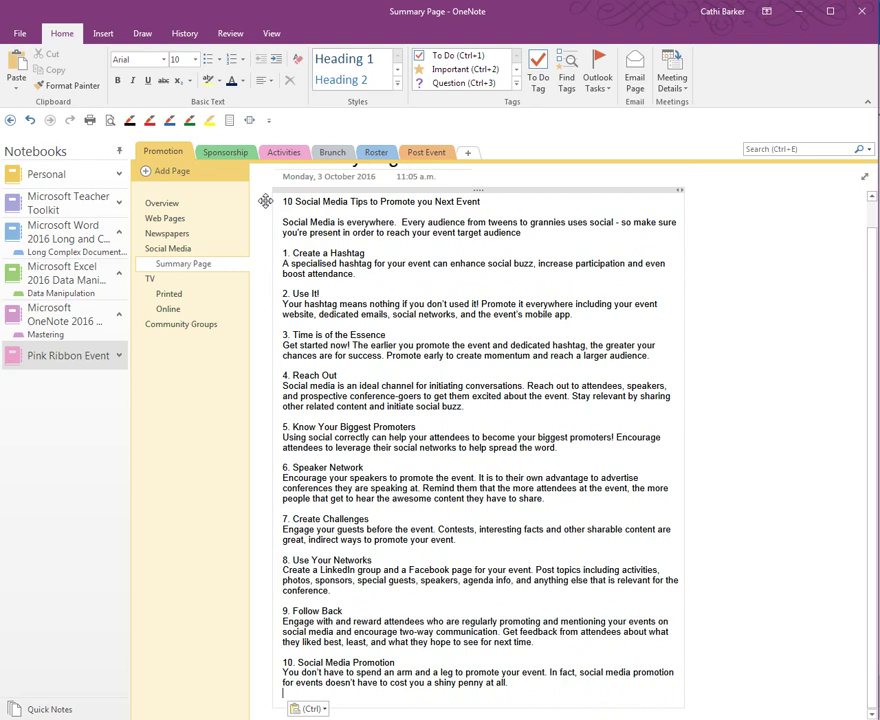
{"action": "left_click", "coordinate": [267, 201]}
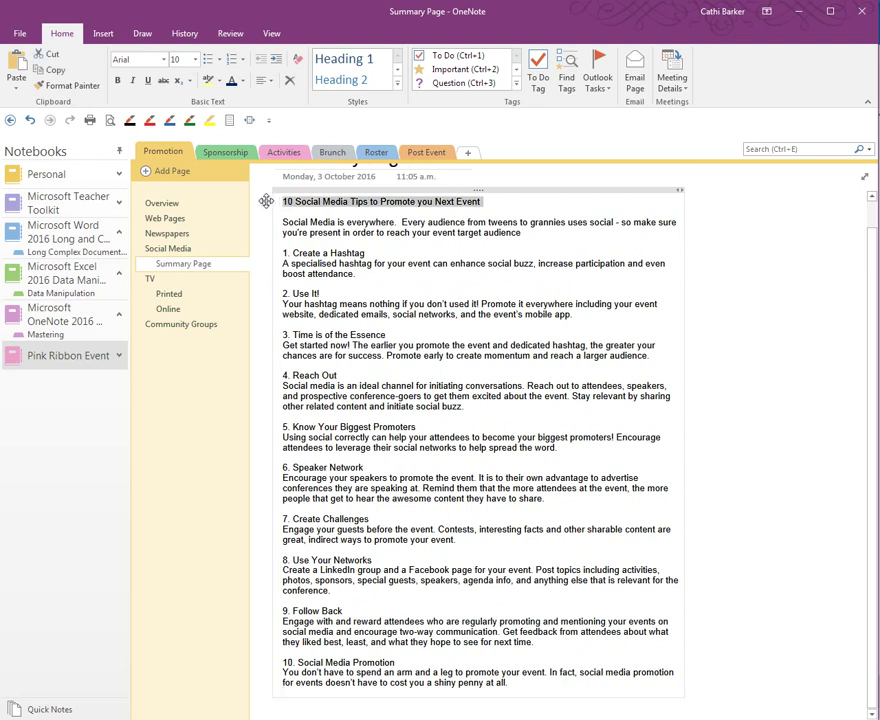
{"action": "left_click", "coordinate": [263, 223], "text": "shift"}
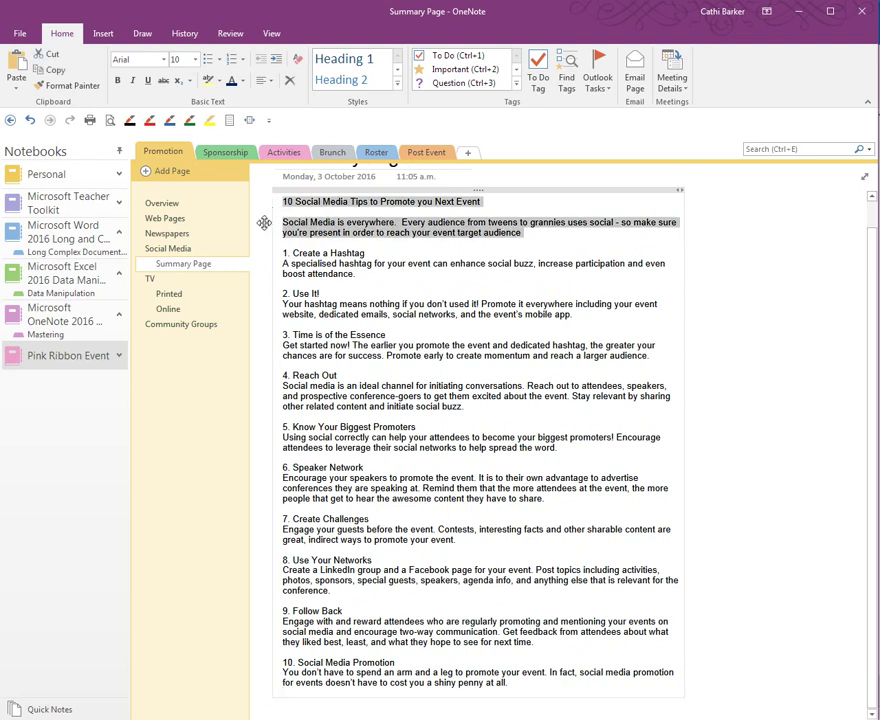
{"action": "left_click", "coordinate": [267, 265], "text": "shift"}
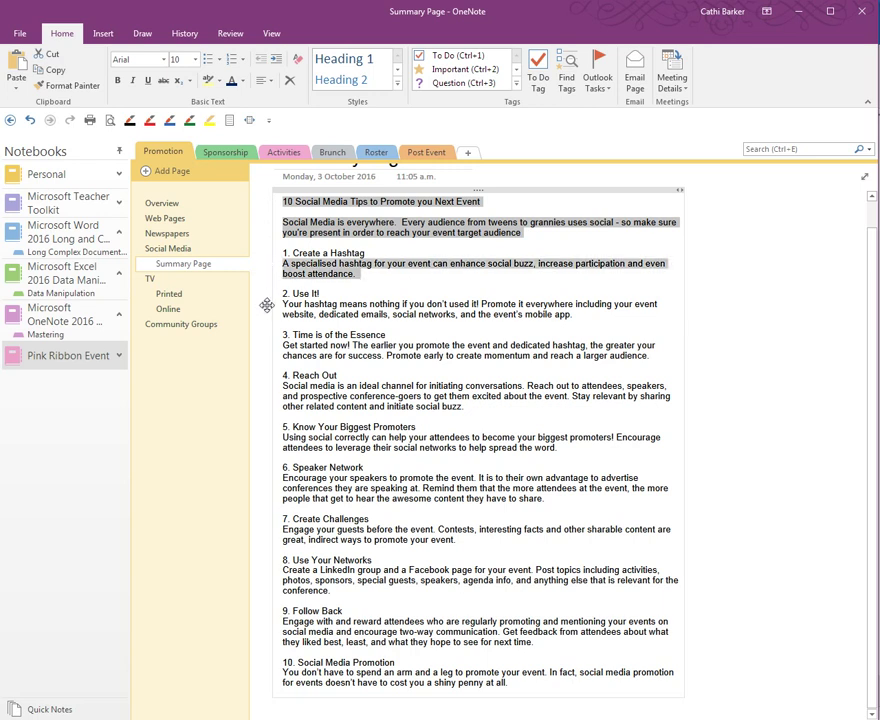
{"action": "left_click", "coordinate": [267, 305], "text": "shift"}
{"action": "left_click", "coordinate": [267, 347], "text": "shift"}
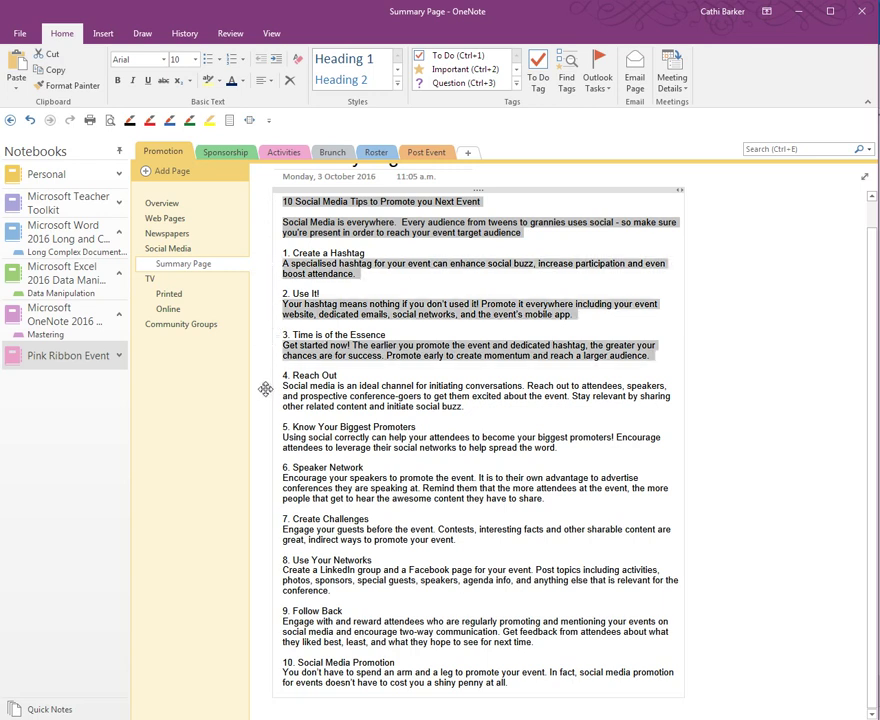
{"action": "left_click", "coordinate": [265, 389], "text": "shift"}
{"action": "left_click", "coordinate": [268, 431], "text": "shift"}
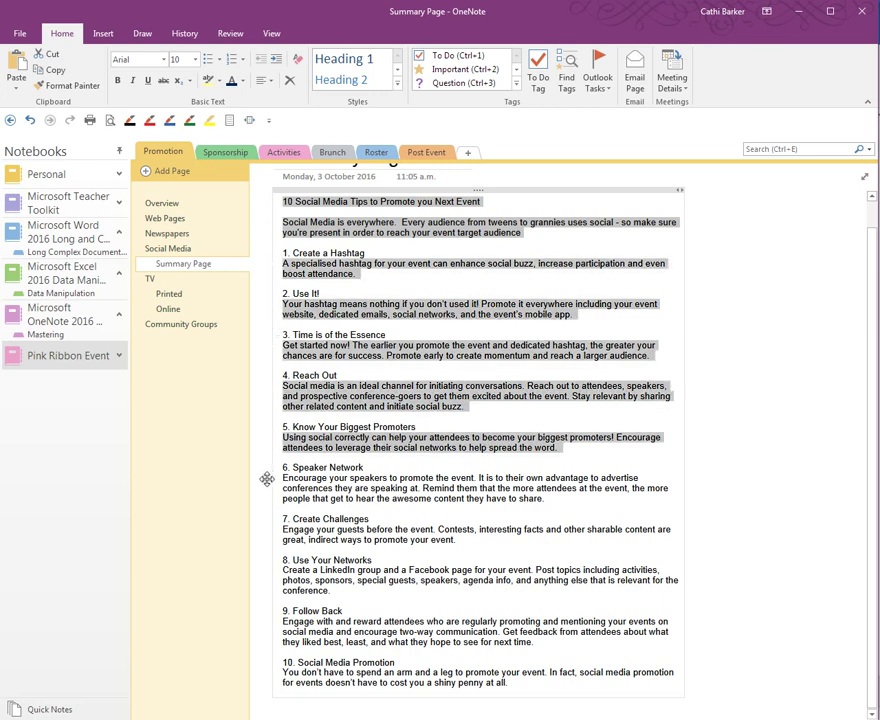
{"action": "left_click", "coordinate": [267, 479], "text": "shift"}
{"action": "left_click", "coordinate": [268, 524], "text": "shift"}
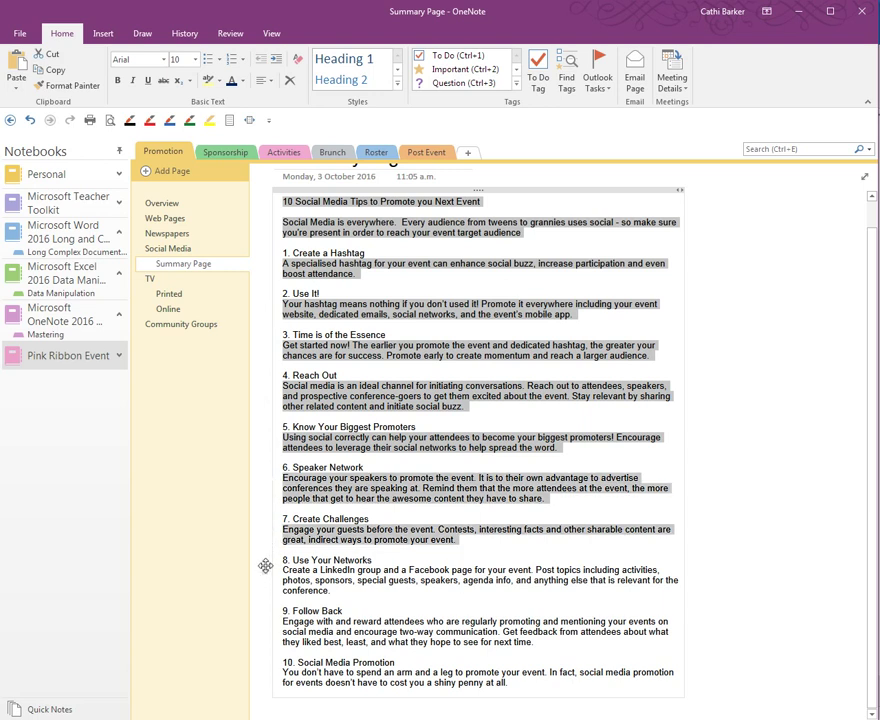
{"action": "left_click", "coordinate": [265, 566], "text": "shift"}
{"action": "left_click", "coordinate": [266, 621], "text": "shift"}
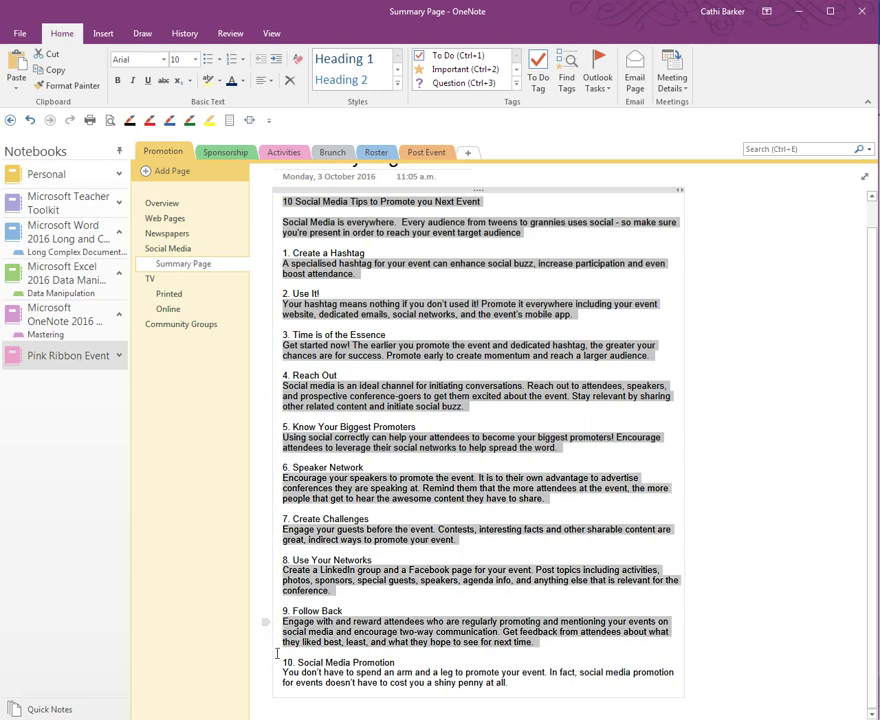
{"action": "left_click", "coordinate": [265, 672], "text": "shift"}
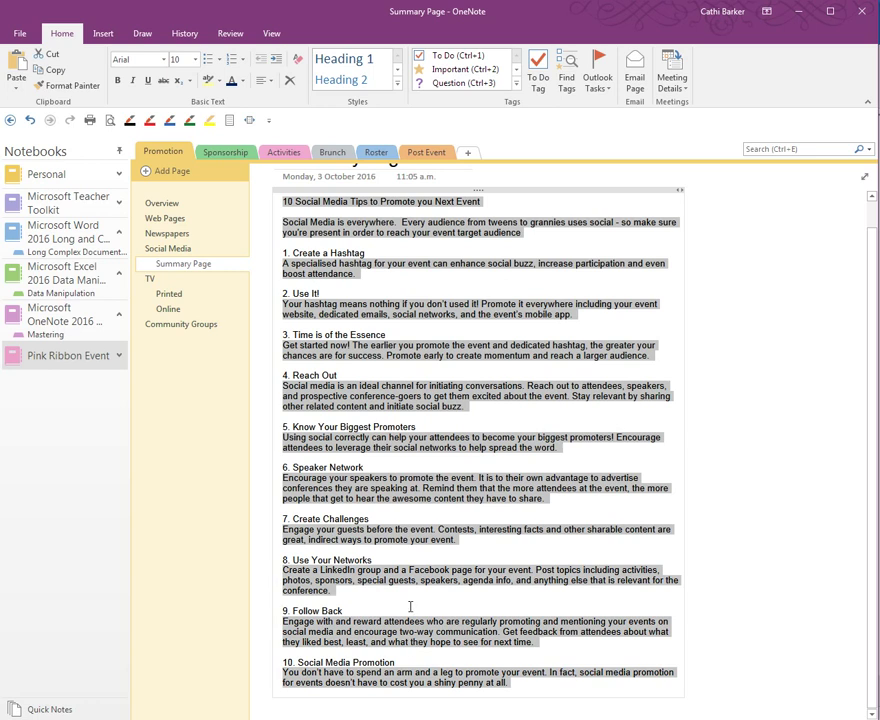
{"action": "key", "text": "Delete"}
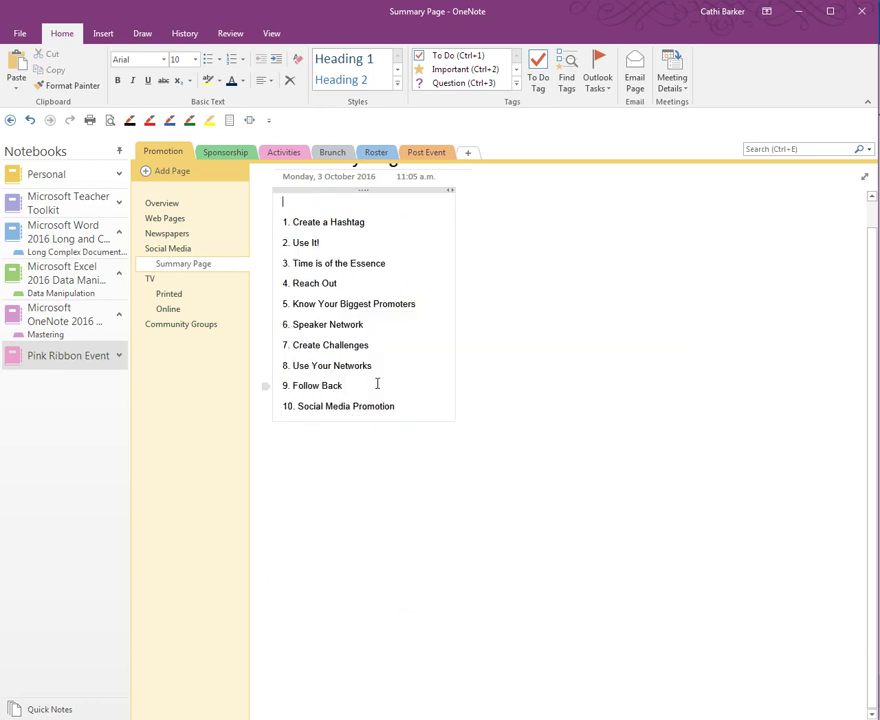
Enter the heading "Summary" above the list of tip titles
{"action": "type", "text": "Sumamry"}
{"action": "key", "text": "BackSpace"}
{"action": "key", "text": "BackSpace"}
{"action": "key", "text": "BackSpace"}
{"action": "key", "text": "BackSpace"}
{"action": "key", "text": "BackSpace"}
{"action": "key", "text": "BackSpace"}
{"action": "type", "text": "ummary"}
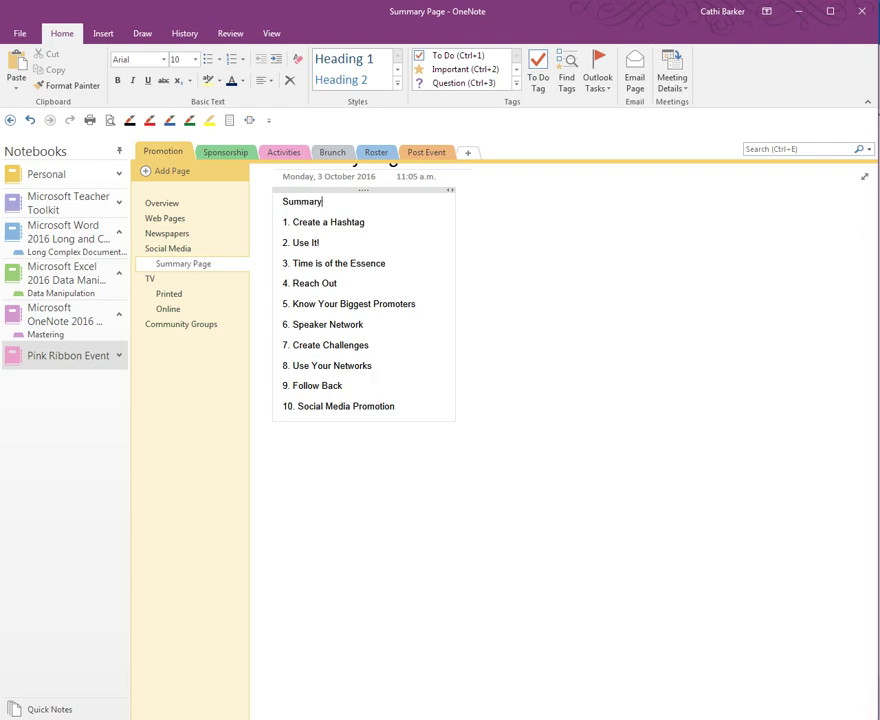
{"action": "key", "text": "Return"}
Remove the blank lines between the ten tip titles, keeping one below the Summary heading
{"action": "key", "text": "Delete"}
{"action": "key", "text": "Down"}
{"action": "key", "text": "Delete"}
{"action": "key", "text": "Down"}
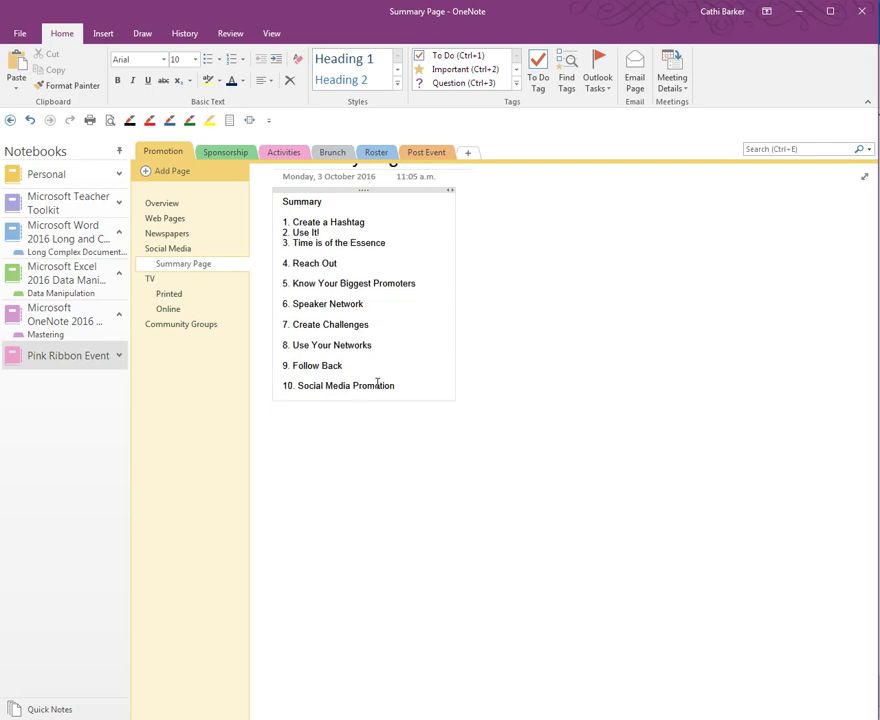
{"action": "key", "text": "Delete"}
{"action": "key", "text": "Down"}
{"action": "key", "text": "Delete"}
{"action": "key", "text": "Down"}
{"action": "key", "text": "Delete"}
{"action": "key", "text": "Down"}
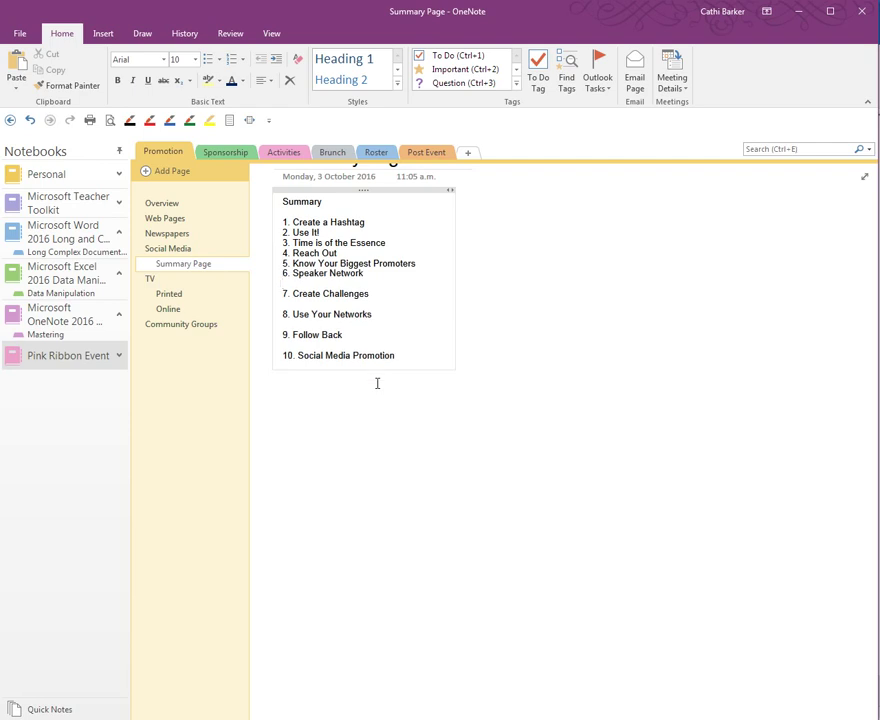
{"action": "key", "text": "Delete"}
{"action": "key", "text": "Down"}
{"action": "key", "text": "Delete"}
{"action": "key", "text": "Down"}
{"action": "key", "text": "Delete"}
{"action": "key", "text": "Down"}
{"action": "key", "text": "Delete"}
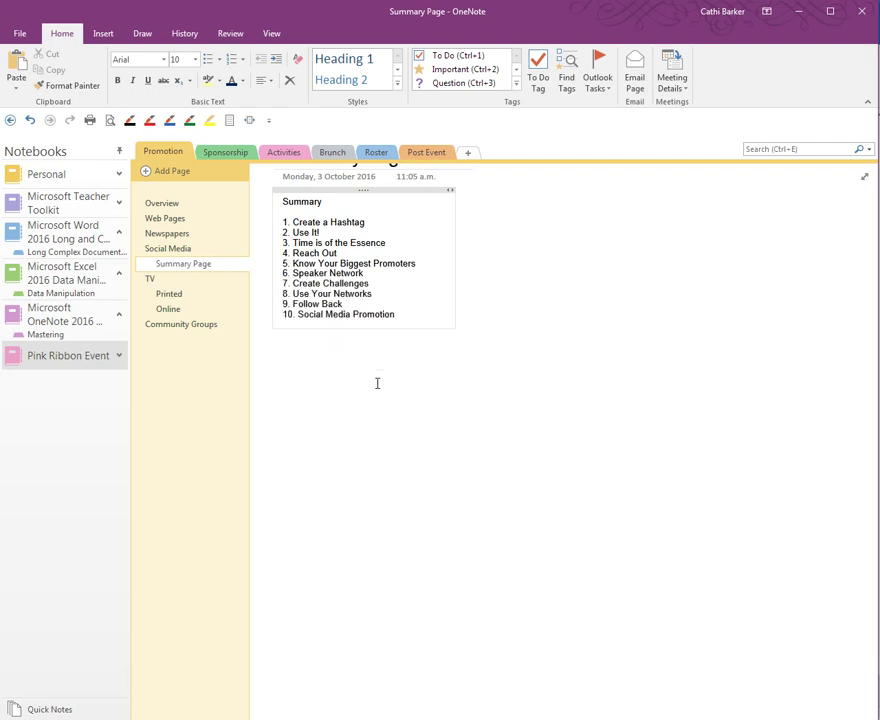
Format the ten tip titles, from Create a Hashtag to Social Media Promotion, as a bulleted list
{"action": "left_click", "coordinate": [306, 325]}
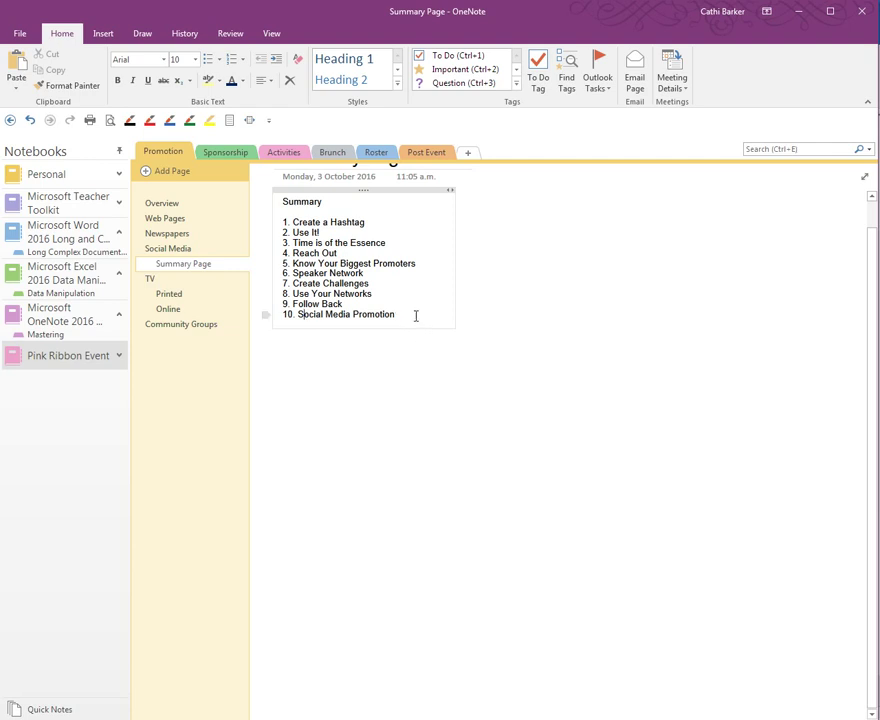
{"action": "left_click_drag", "start_coordinate": [416, 316], "coordinate": [263, 226]}
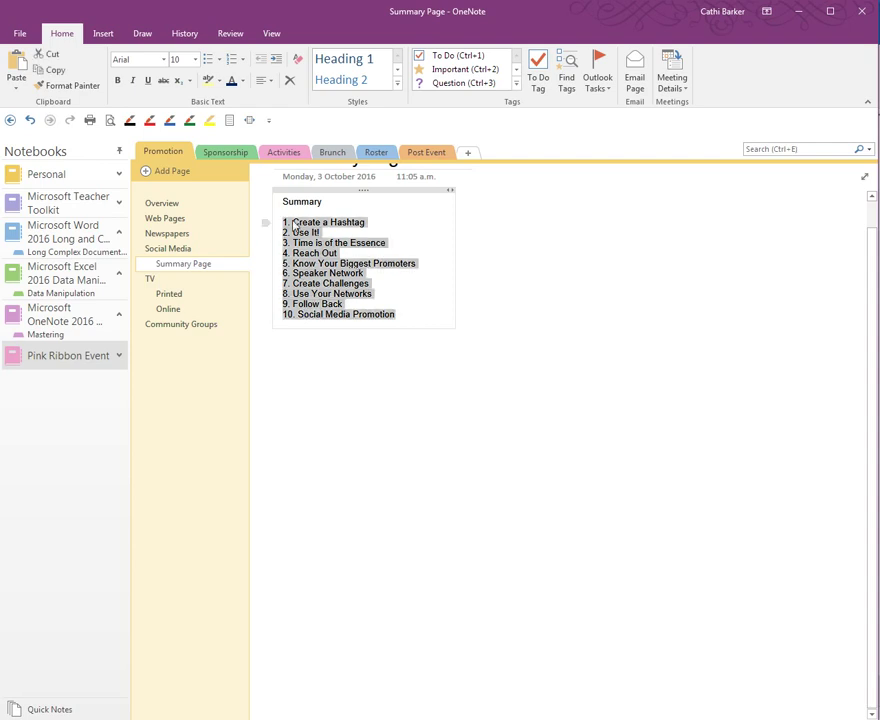
{"action": "left_click", "coordinate": [366, 192]}
{"action": "left_click_drag", "start_coordinate": [410, 318], "coordinate": [276, 224]}
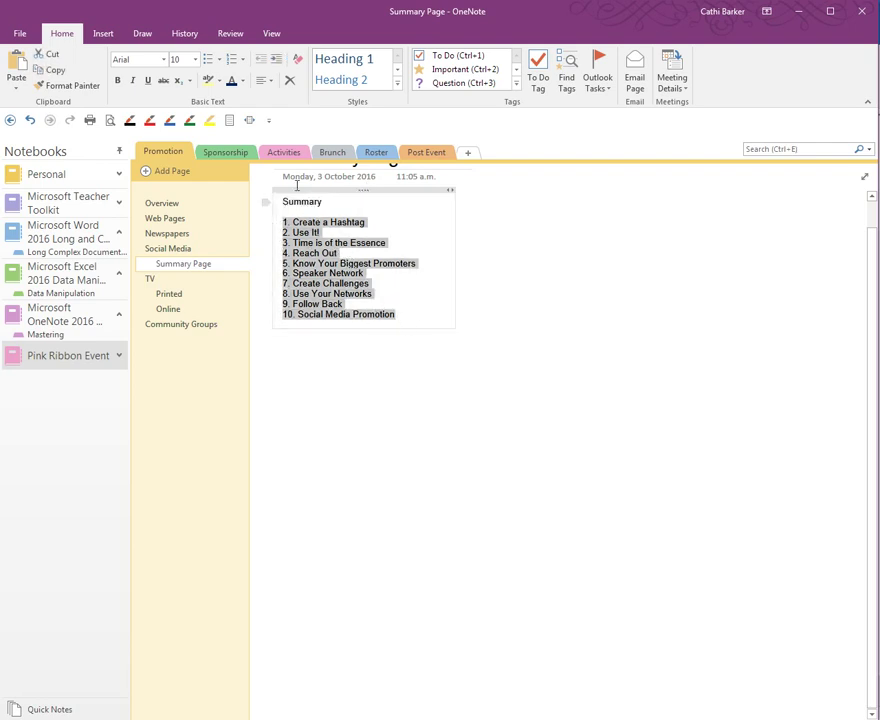
{"action": "left_click", "coordinate": [208, 60]}
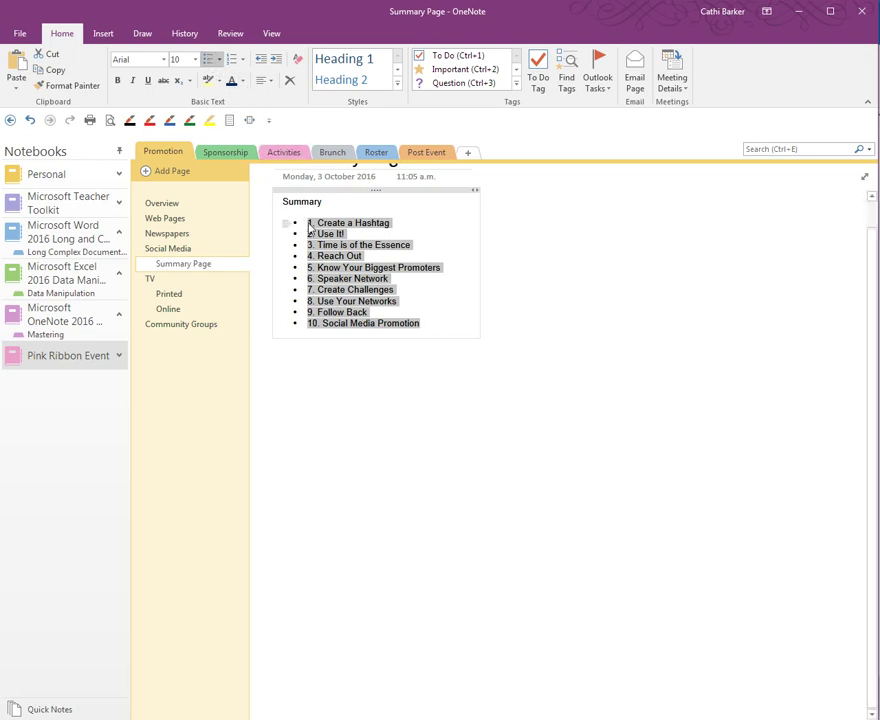
Delete the typed numbers and periods 1. to 10. in front of the ten bulleted tip titles
{"action": "left_click", "coordinate": [430, 249]}
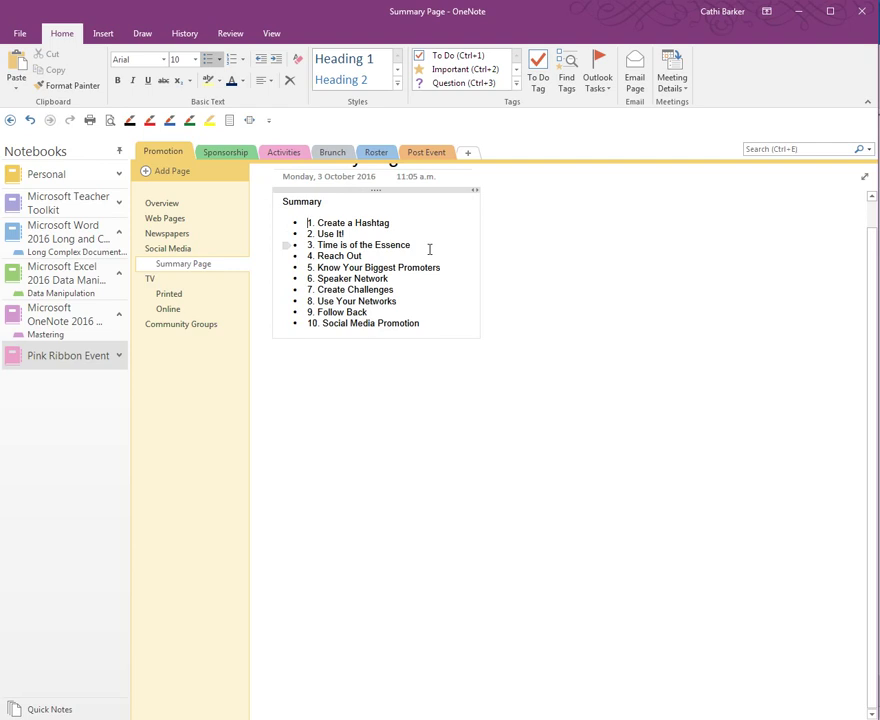
{"action": "key", "text": "Delete"}
{"action": "key", "text": "Delete"}
{"action": "key", "text": "Delete"}
{"action": "key", "text": "Down"}
{"action": "key", "text": "Delete"}
{"action": "key", "text": "Delete"}
{"action": "key", "text": "Delete"}
{"action": "key", "text": "Down"}
{"action": "key", "text": "Delete"}
{"action": "key", "text": "Delete"}
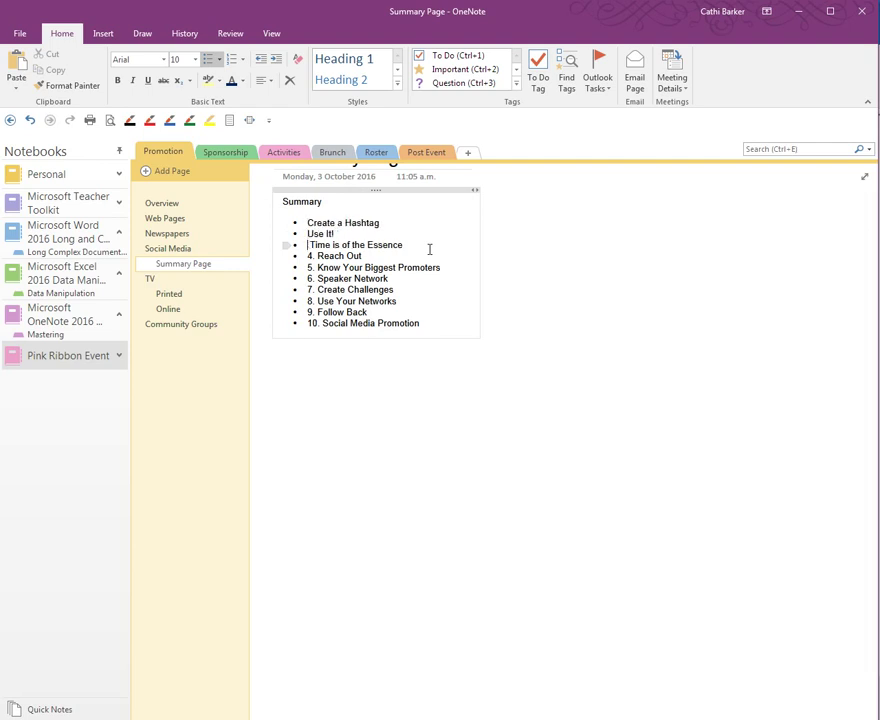
{"action": "key", "text": "Down"}
{"action": "key", "text": "Delete"}
{"action": "key", "text": "Delete"}
{"action": "key", "text": "Down"}
{"action": "key", "text": "Delete"}
{"action": "key", "text": "Delete"}
{"action": "key", "text": "Down"}
{"action": "key", "text": "Delete"}
{"action": "key", "text": "Delete"}
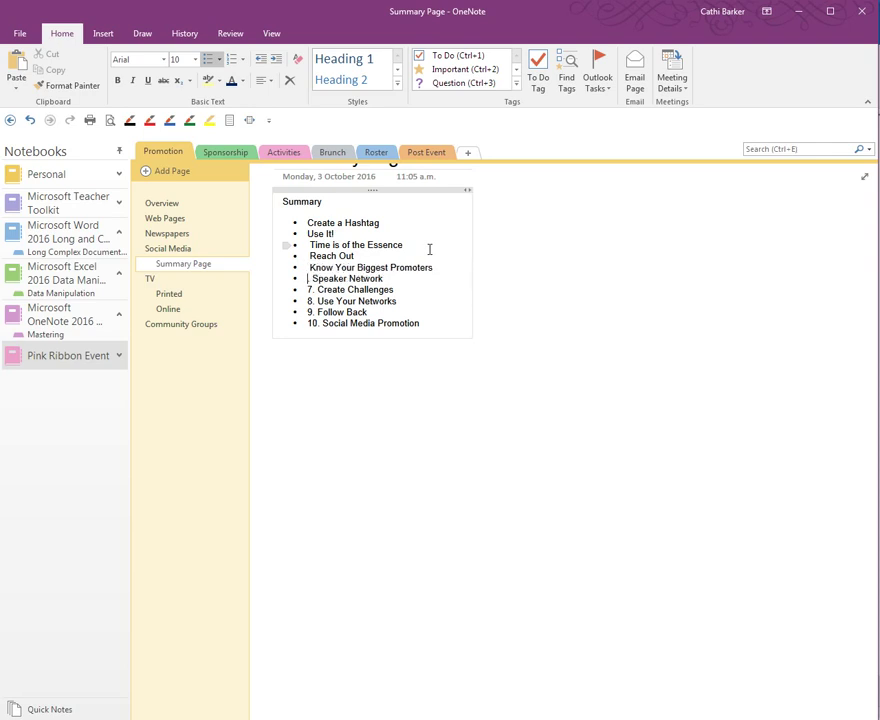
{"action": "key", "text": "Down"}
{"action": "key", "text": "Delete"}
{"action": "key", "text": "Delete"}
{"action": "key", "text": "Down"}
{"action": "key", "text": "Delete"}
{"action": "key", "text": "Delete"}
{"action": "key", "text": "Down"}
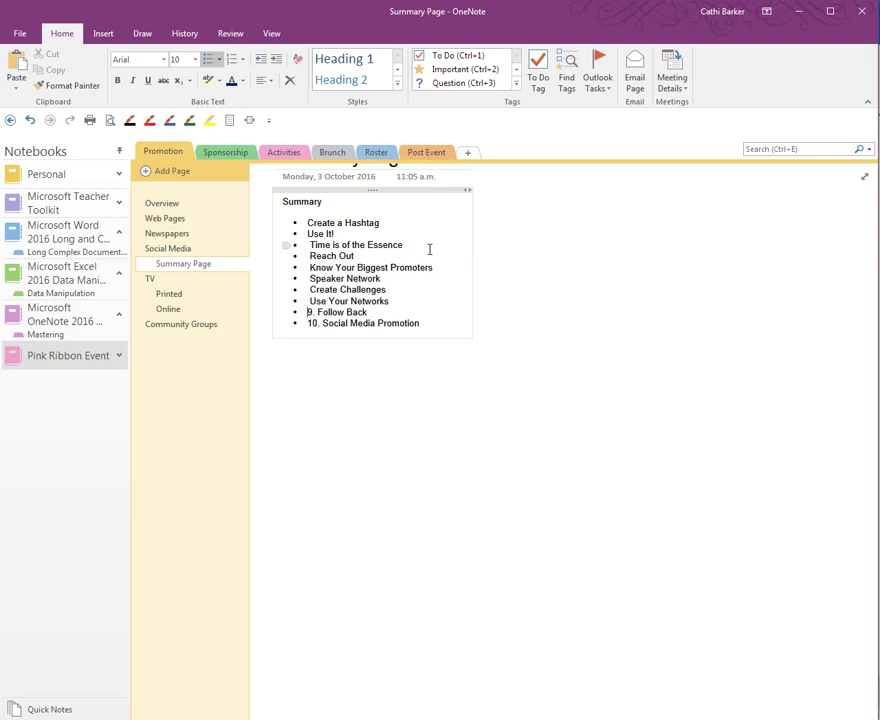
{"action": "key", "text": "Delete"}
{"action": "key", "text": "Delete"}
{"action": "key", "text": "Down"}
{"action": "key", "text": "Delete"}
{"action": "key", "text": "Delete"}
{"action": "key", "text": "Delete"}
{"action": "key", "text": "End"}
{"action": "key", "text": "Return"}
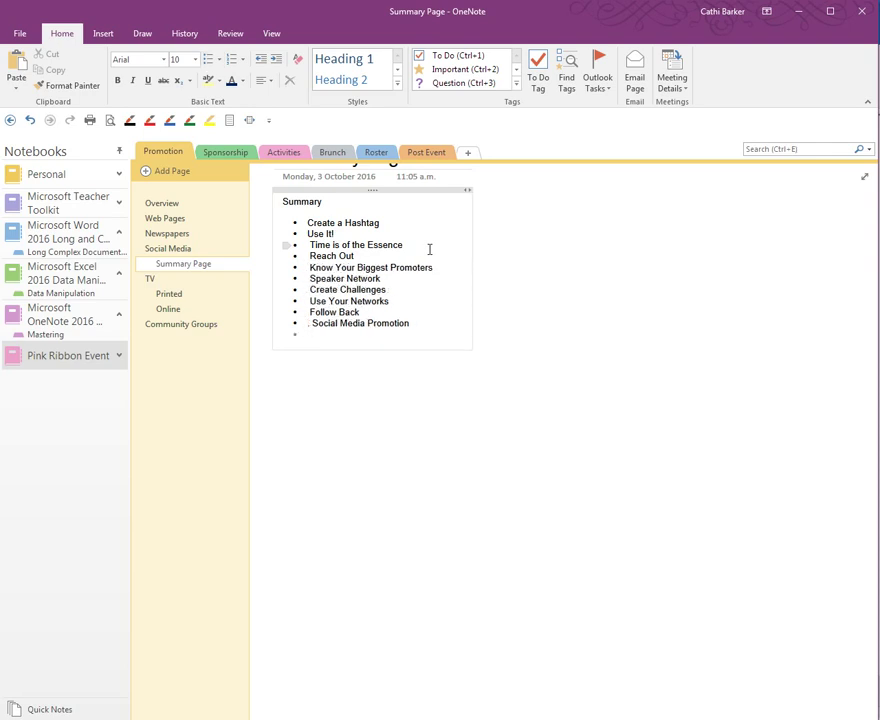
{"action": "key", "text": "BackSpace"}
{"action": "key", "text": "Home"}
{"action": "key", "text": "Delete"}
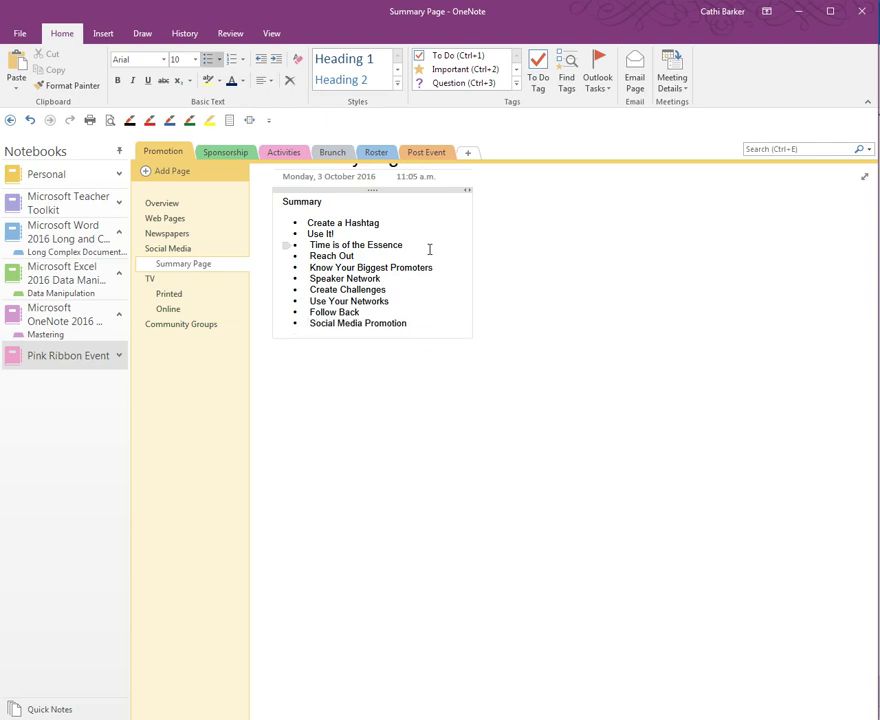
{"action": "key", "text": "Delete"}
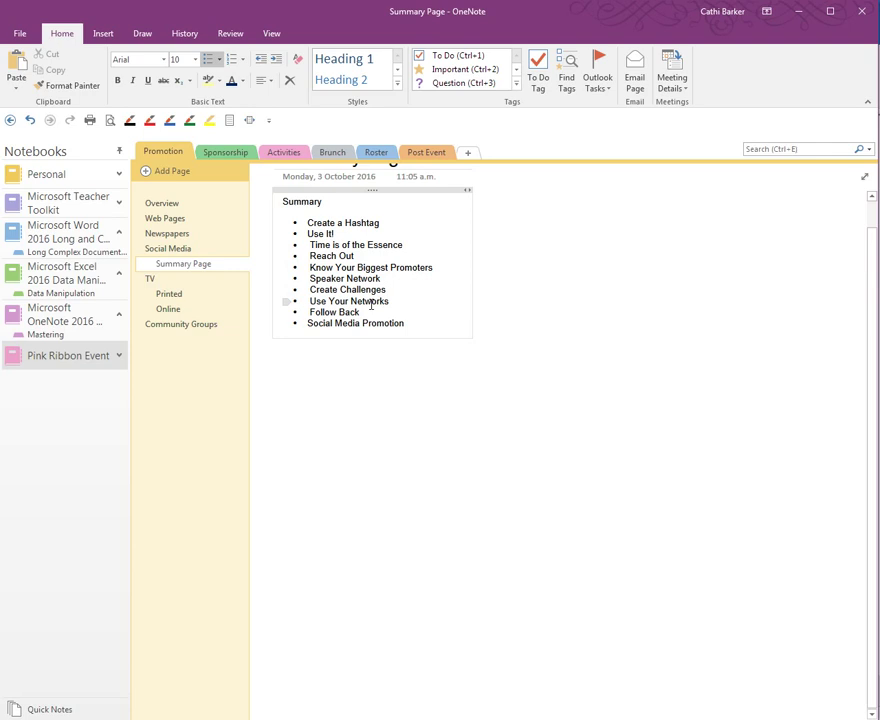
Remove the leading space before each tip title from Follow Back up to Time is of the Essence
{"action": "key", "text": "Delete"}
{"action": "key", "text": "Up"}
{"action": "key", "text": "Delete"}
{"action": "key", "text": "Up"}
{"action": "key", "text": "Delete"}
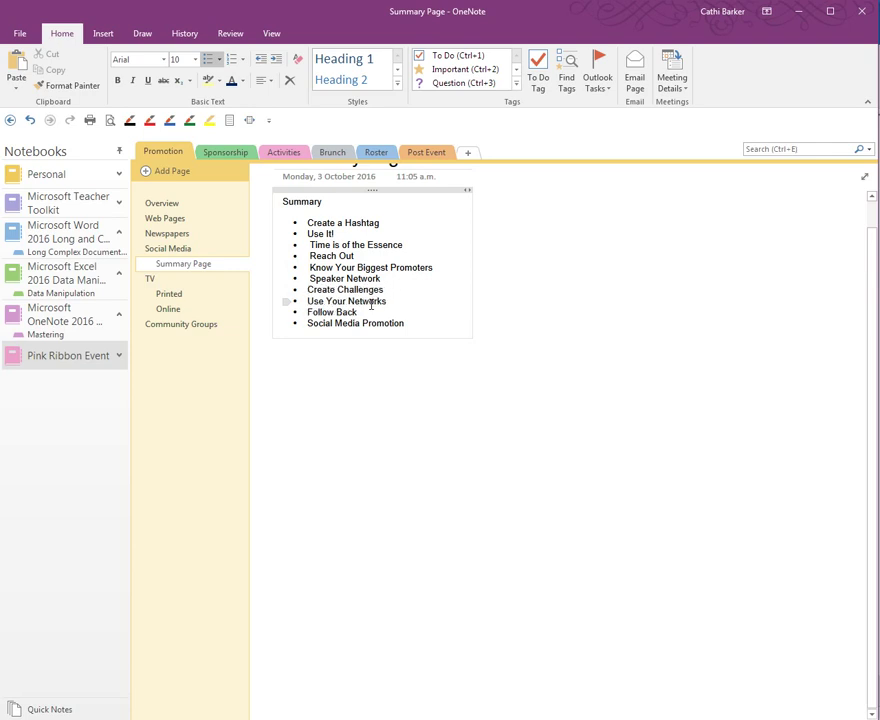
{"action": "key", "text": "Up"}
{"action": "key", "text": "Delete"}
{"action": "key", "text": "Up"}
{"action": "key", "text": "Delete"}
{"action": "key", "text": "Up"}
{"action": "key", "text": "Delete"}
{"action": "key", "text": "Up"}
{"action": "key", "text": "Delete"}
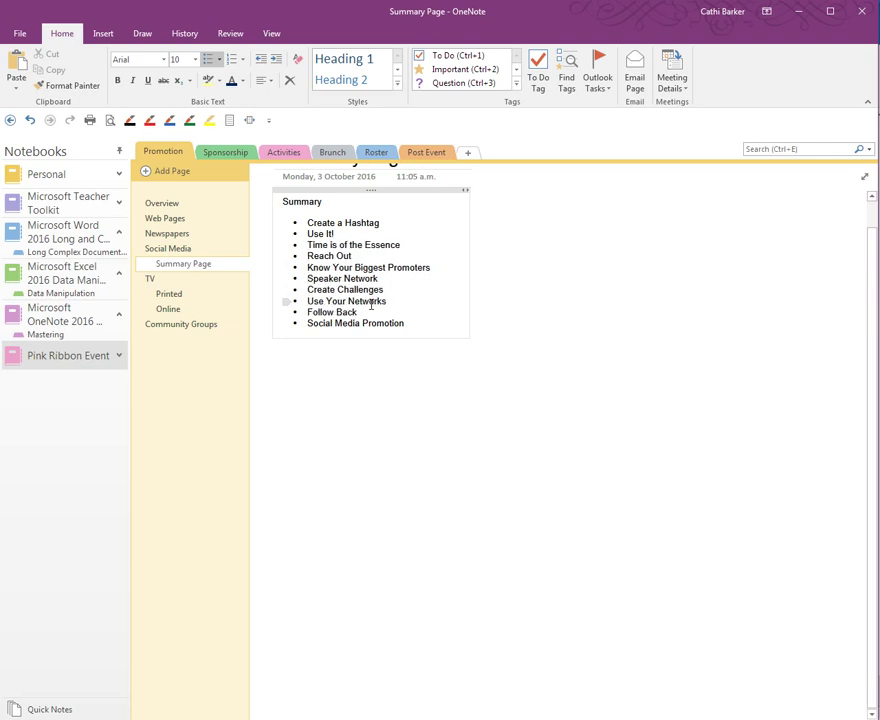
Change the bullets of the ten tip titles to the four-pointed star symbol
{"action": "left_click", "coordinate": [331, 325]}
{"action": "left_click_drag", "start_coordinate": [422, 325], "coordinate": [293, 223]}
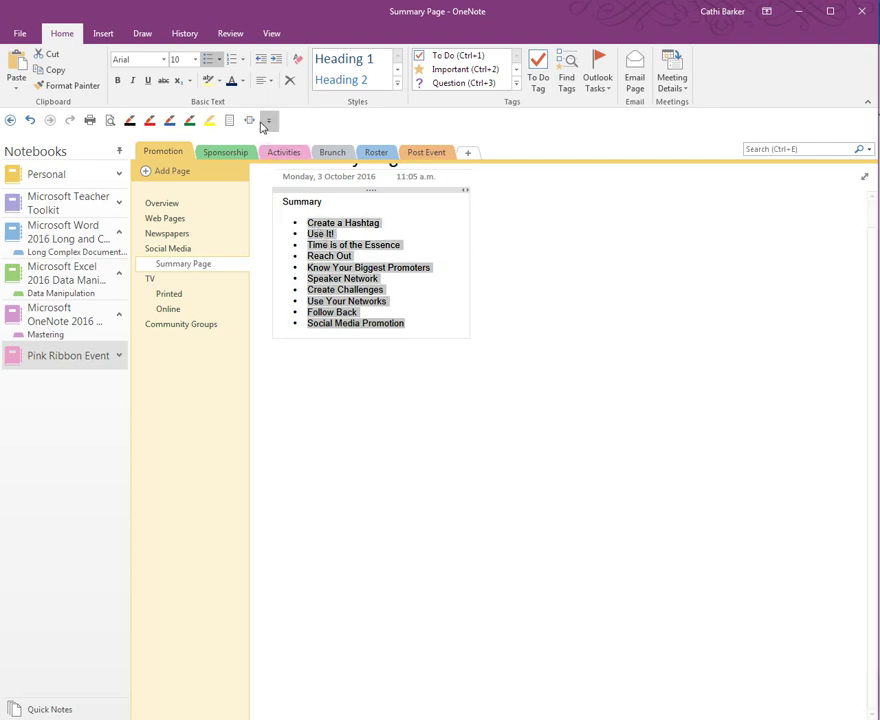
{"action": "left_click", "coordinate": [221, 63]}
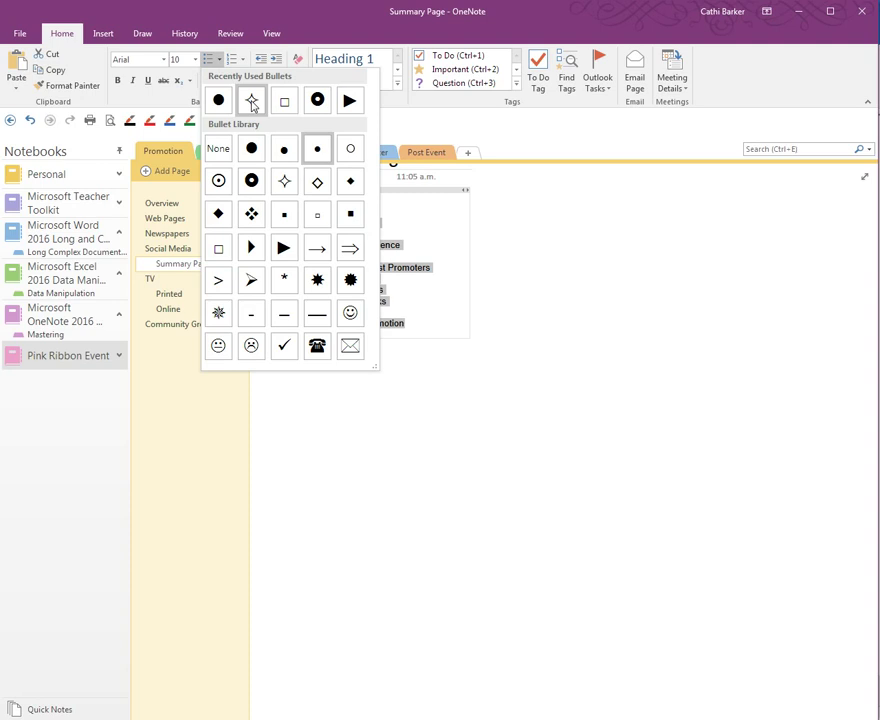
{"action": "left_click", "coordinate": [252, 105]}
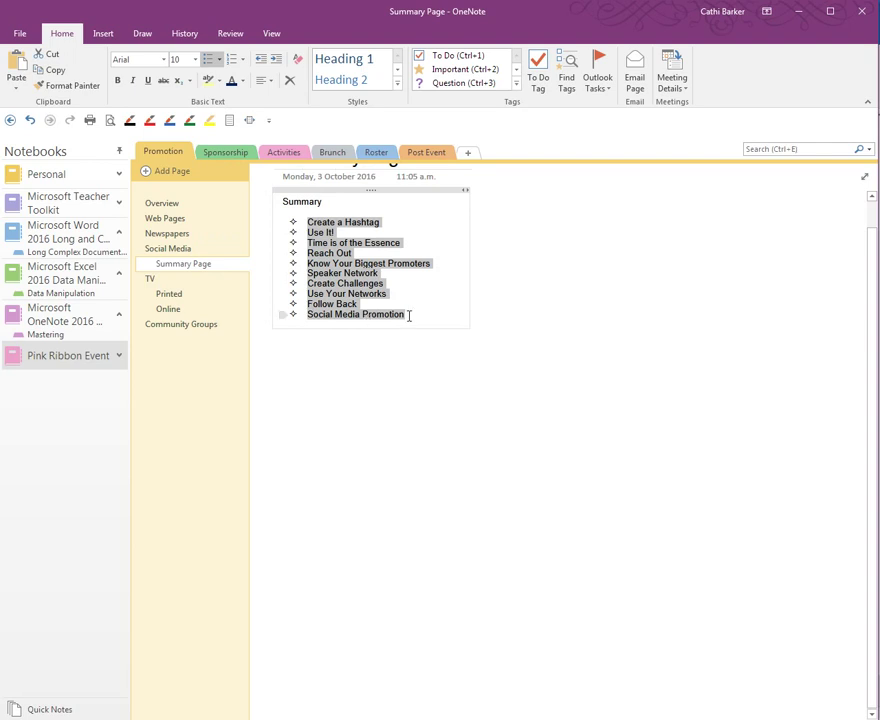
Add the filler bullets Sjdfklsdj, Skldfjsdkl, Sklfjsdkl and Sdfjsdlkj below Social Media Promotion and end the bulleted list after them
{"action": "left_click", "coordinate": [440, 316]}
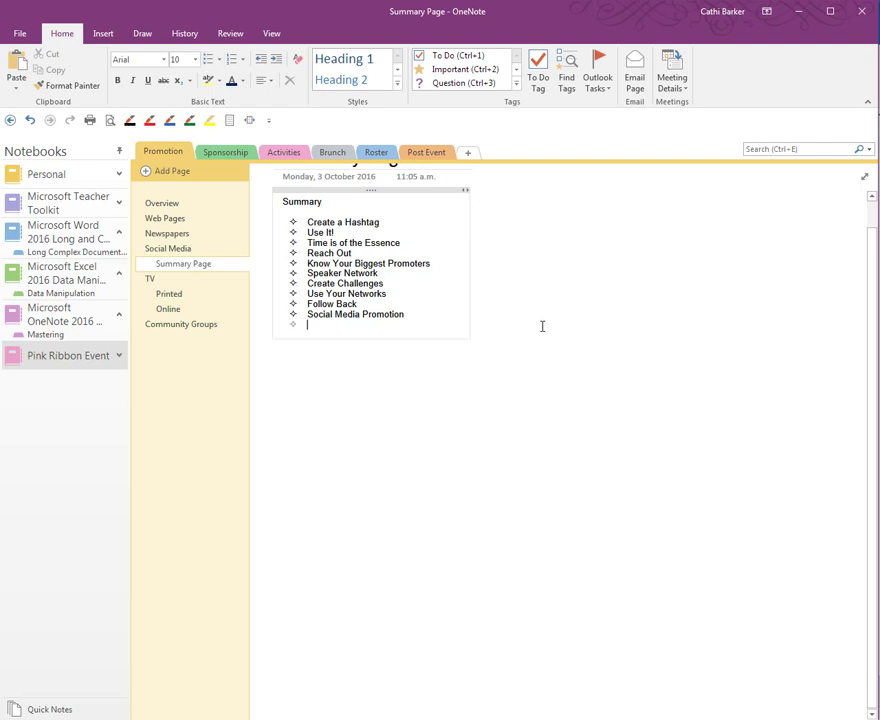
{"action": "type", "text": "sjdfklsdj"}
{"action": "key", "text": "Return"}
{"action": "type", "text": "skldfjsdkl"}
{"action": "key", "text": "Return"}
{"action": "type", "text": "sklfjsdk"}
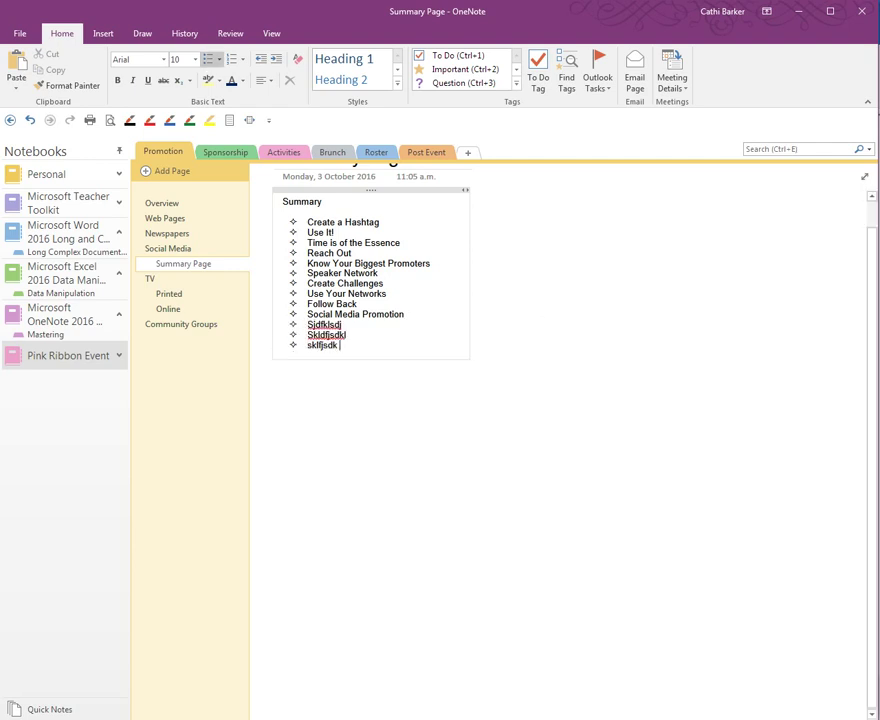
{"action": "type", "text": "l"}
{"action": "key", "text": "Return"}
{"action": "type", "text": "sdfjsdlkj"}
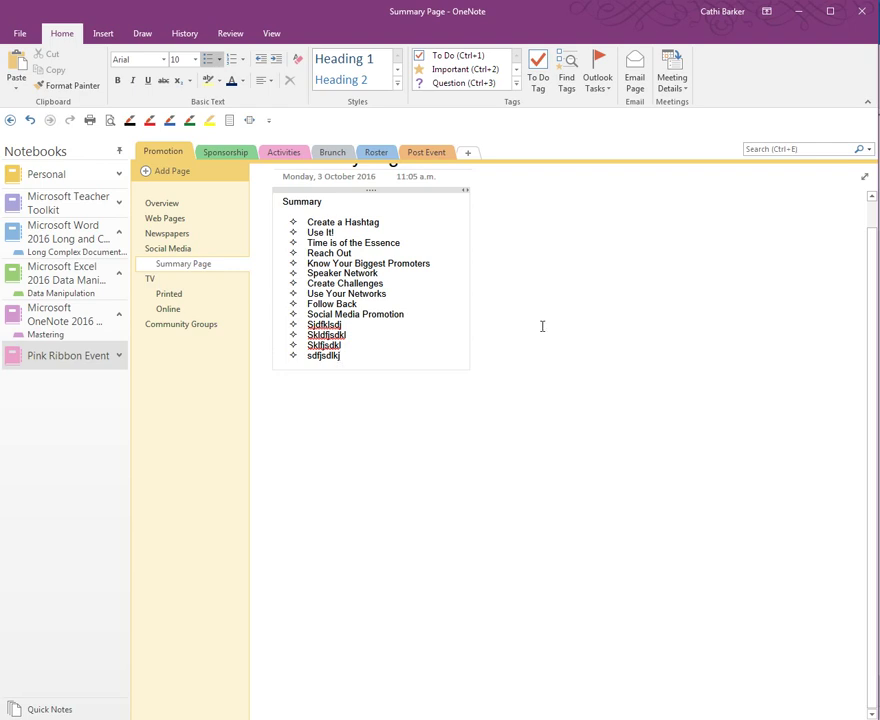
{"action": "key", "text": "Return"}
{"action": "key", "text": "Return"}
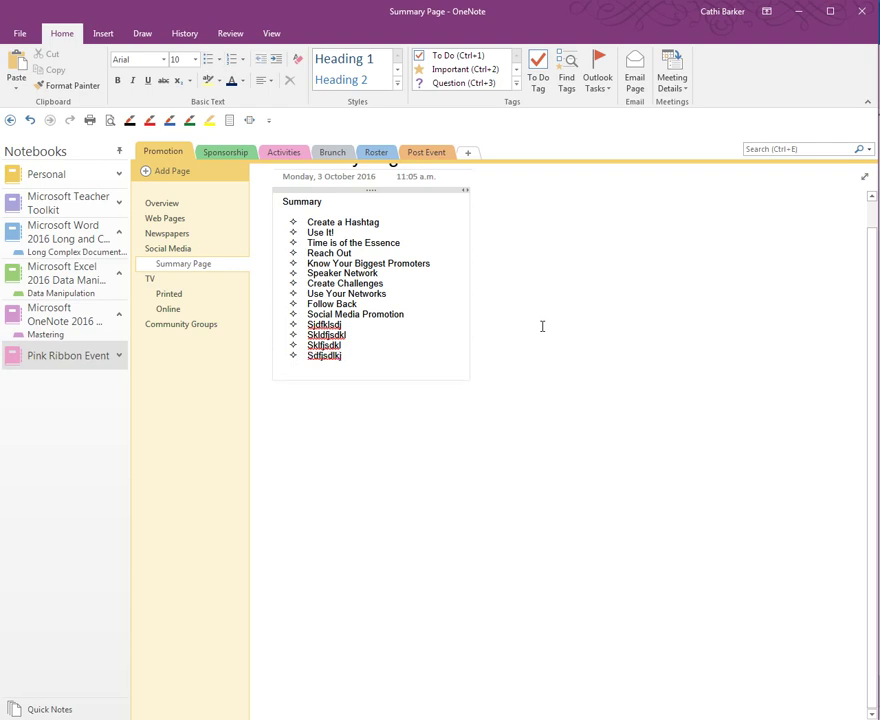
Delete the four filler bullets and the blank line below Social Media Promotion
{"action": "key", "text": "ctrl+z"}
{"action": "left_click", "coordinate": [208, 60]}
{"action": "left_click_drag", "start_coordinate": [293, 367], "coordinate": [279, 330]}
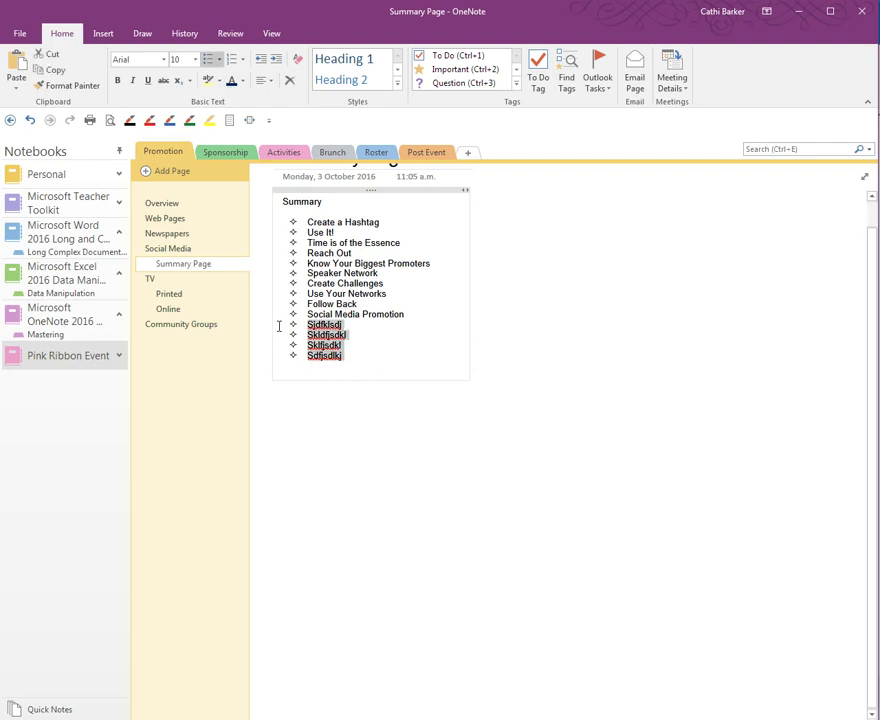
{"action": "key", "text": "Delete"}
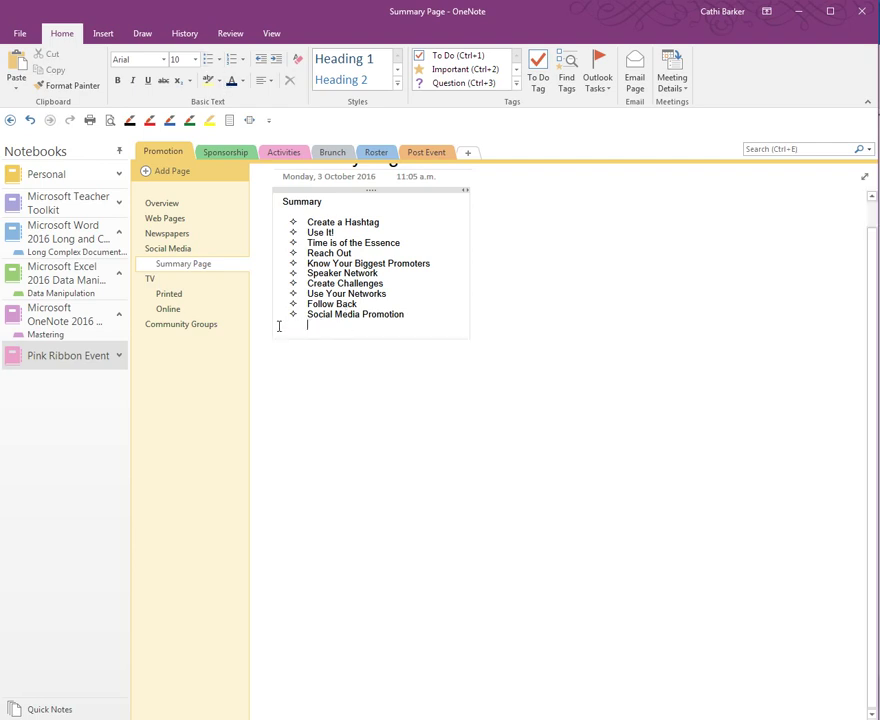
{"action": "key", "text": "BackSpace"}
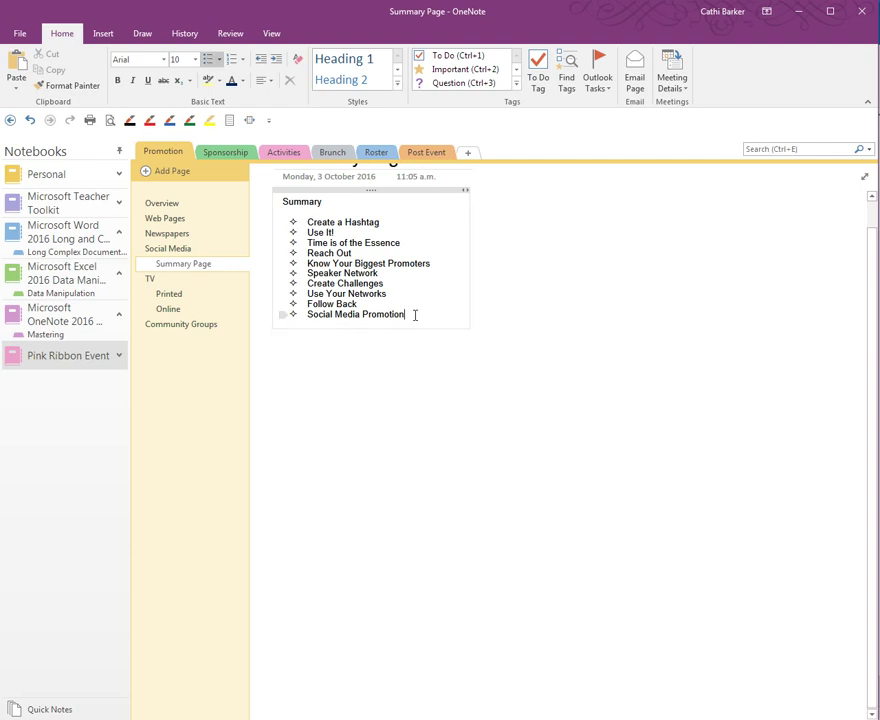
Convert the ten tip titles to a numbered list in the 1. 2. 3. format
{"action": "left_click_drag", "start_coordinate": [412, 314], "coordinate": [293, 228]}
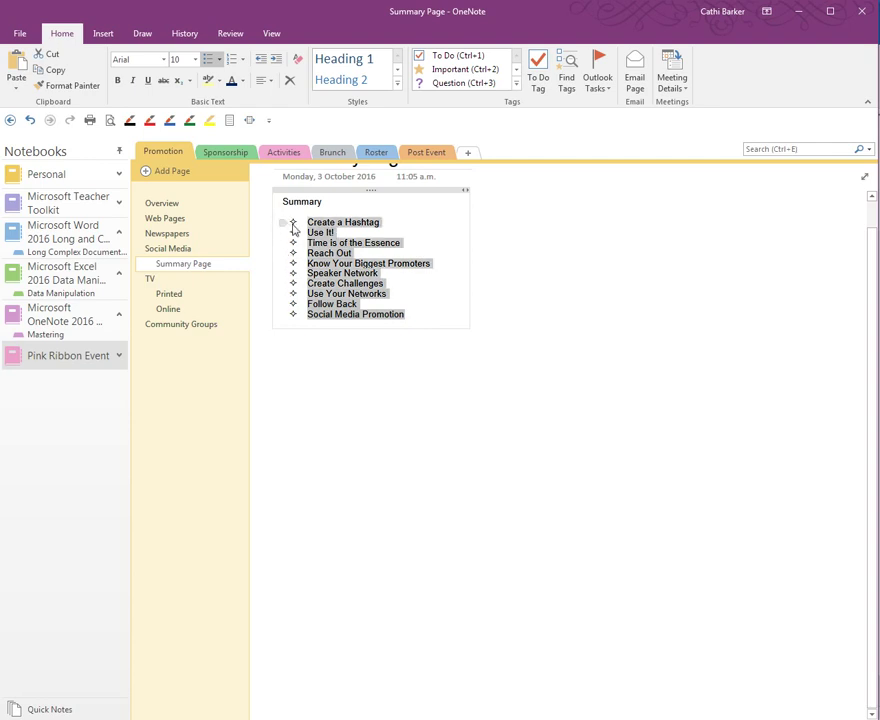
{"action": "left_click", "coordinate": [243, 59]}
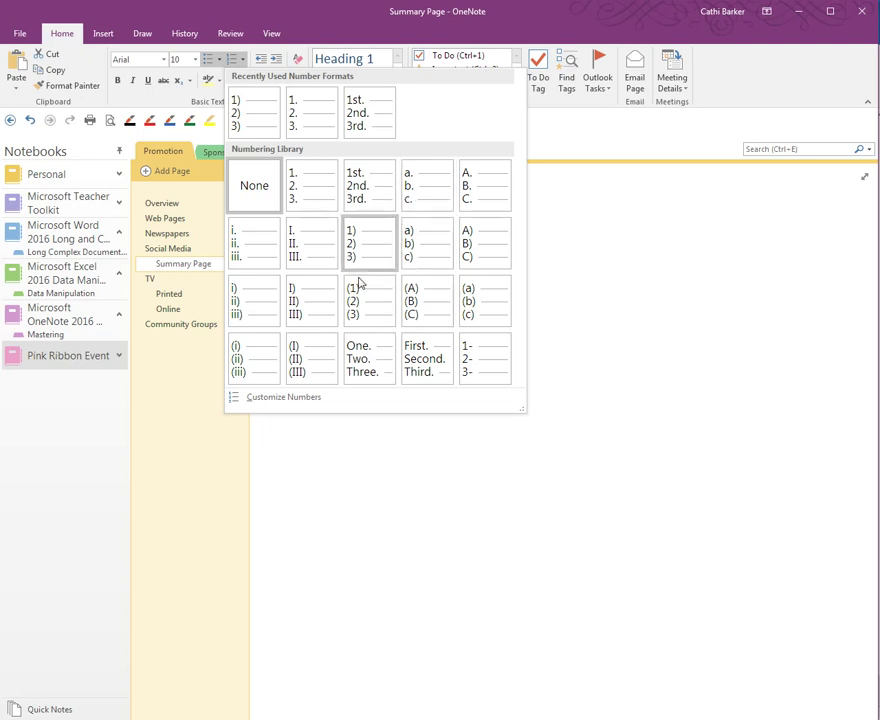
{"action": "left_click", "coordinate": [316, 198]}
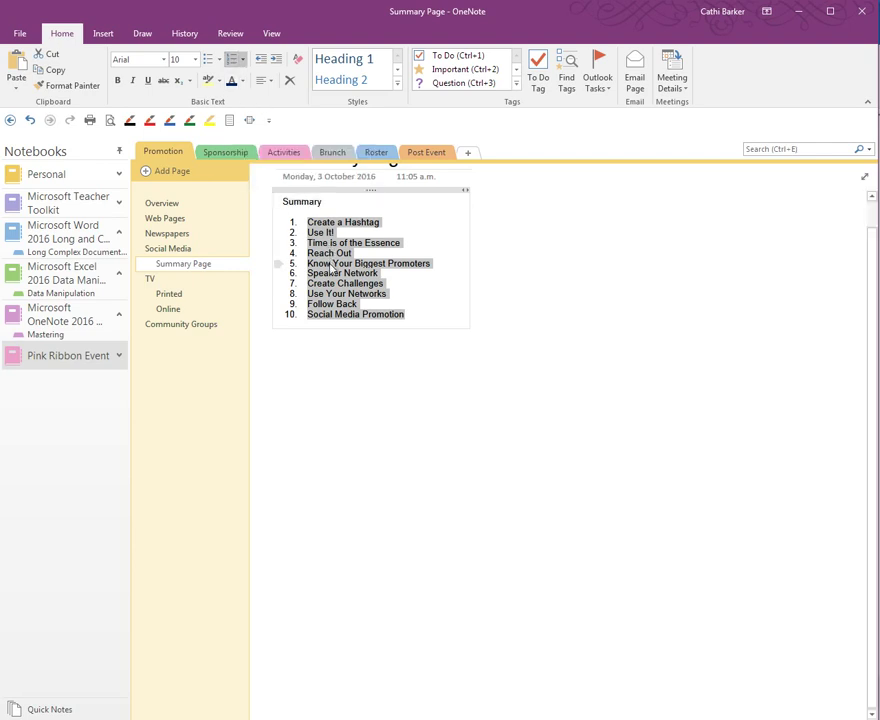
Remove the numbering from the ten tip titles and align them flush with the Summary heading
{"action": "left_click", "coordinate": [298, 62]}
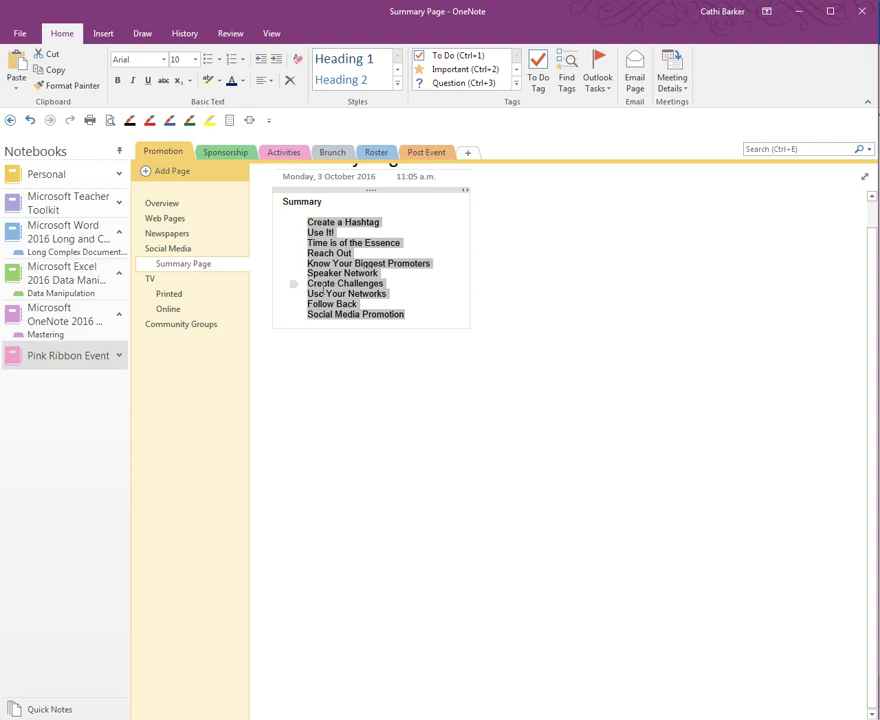
{"action": "left_click", "coordinate": [261, 60]}
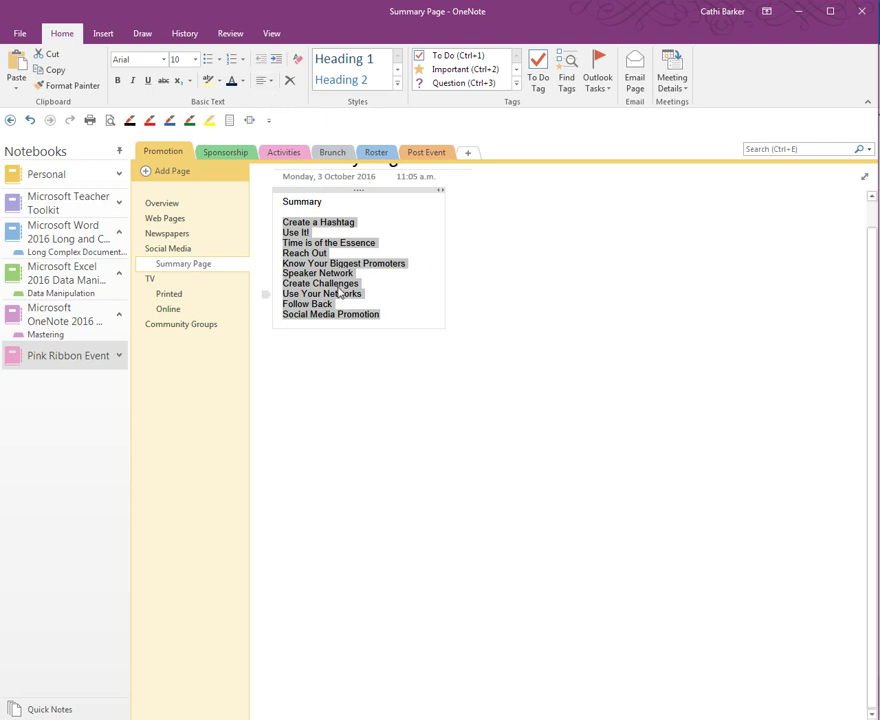
Indent the ten tip titles three levels and bring them back flush with the Summary heading
{"action": "left_click", "coordinate": [277, 60]}
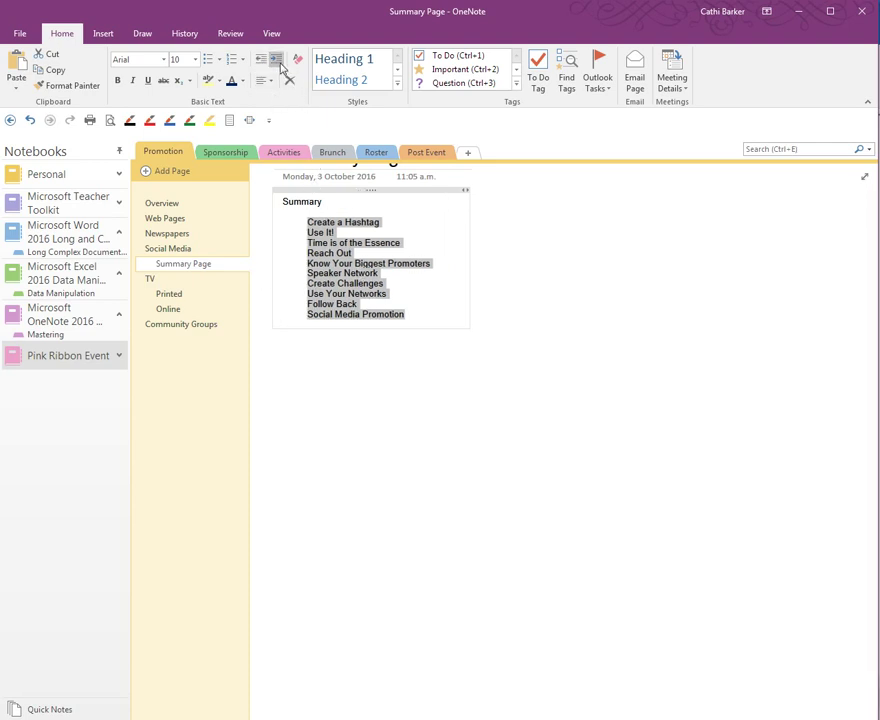
{"action": "left_click", "coordinate": [277, 60]}
{"action": "left_click", "coordinate": [277, 60]}
{"action": "left_click", "coordinate": [261, 60]}
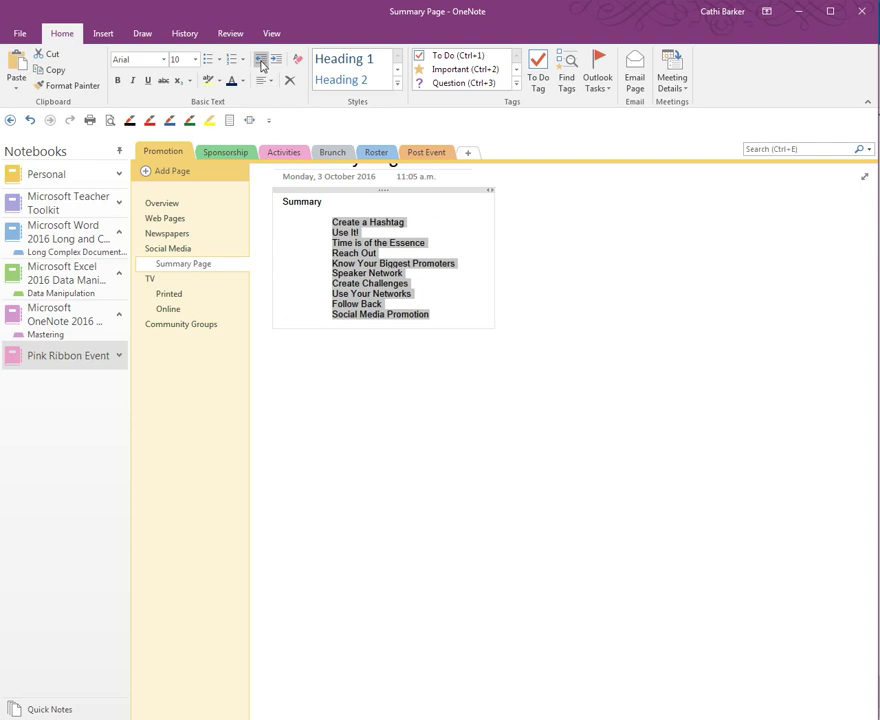
{"action": "left_click", "coordinate": [261, 60]}
{"action": "left_click", "coordinate": [262, 62]}
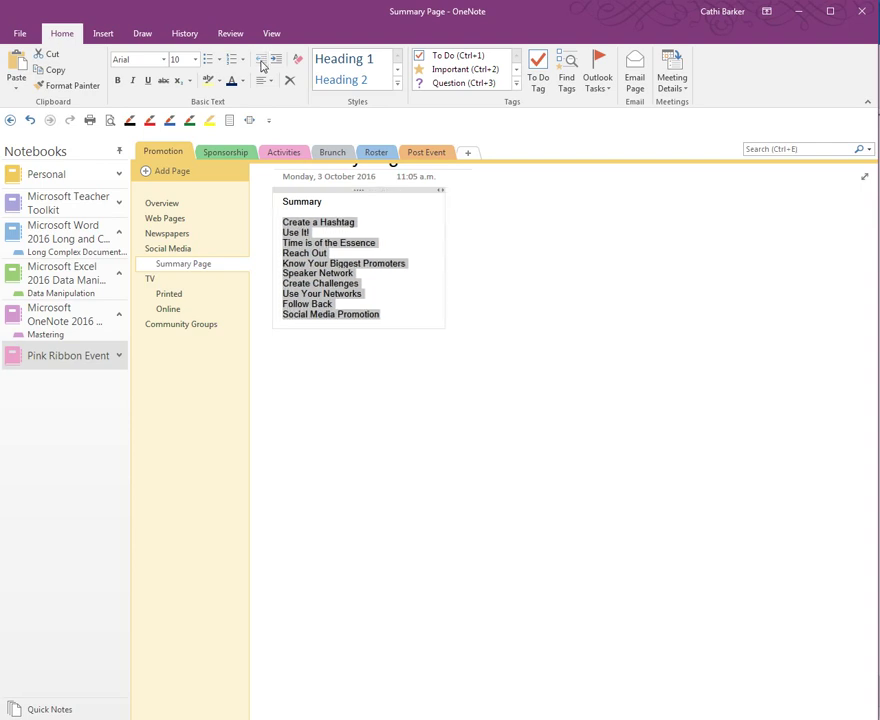
{"action": "left_click", "coordinate": [343, 223]}
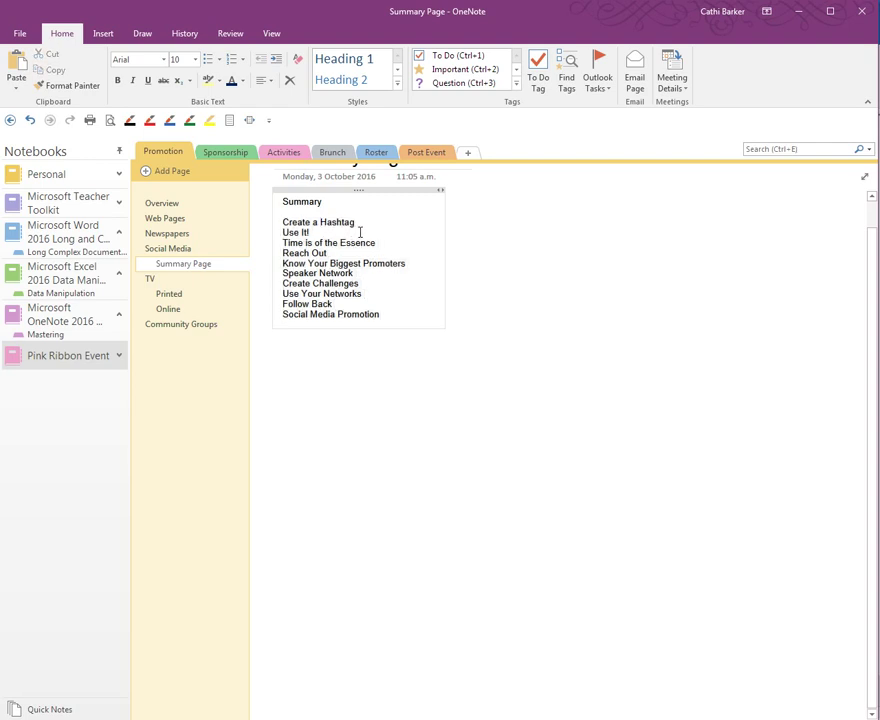
Apply the Page Title style to the Summary heading above the tip titles
{"action": "left_click", "coordinate": [292, 201]}
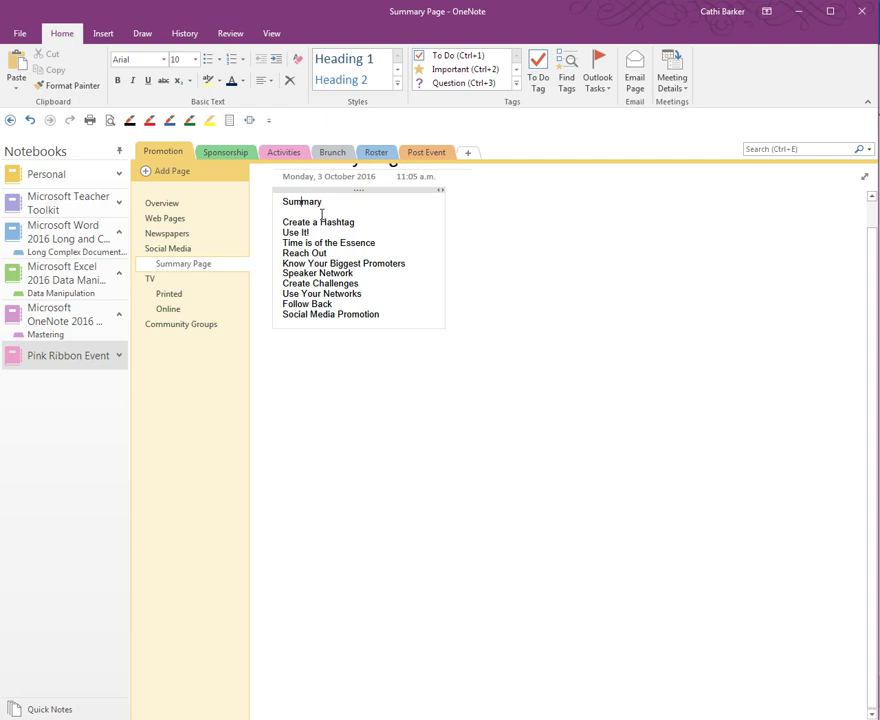
{"action": "left_click", "coordinate": [397, 87]}
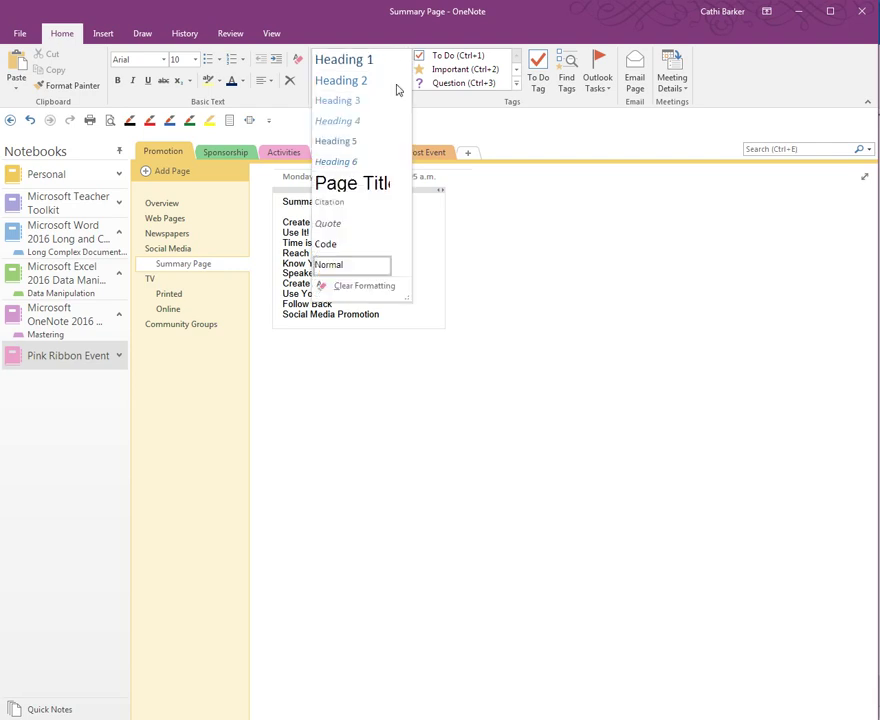
{"action": "left_click", "coordinate": [372, 191]}
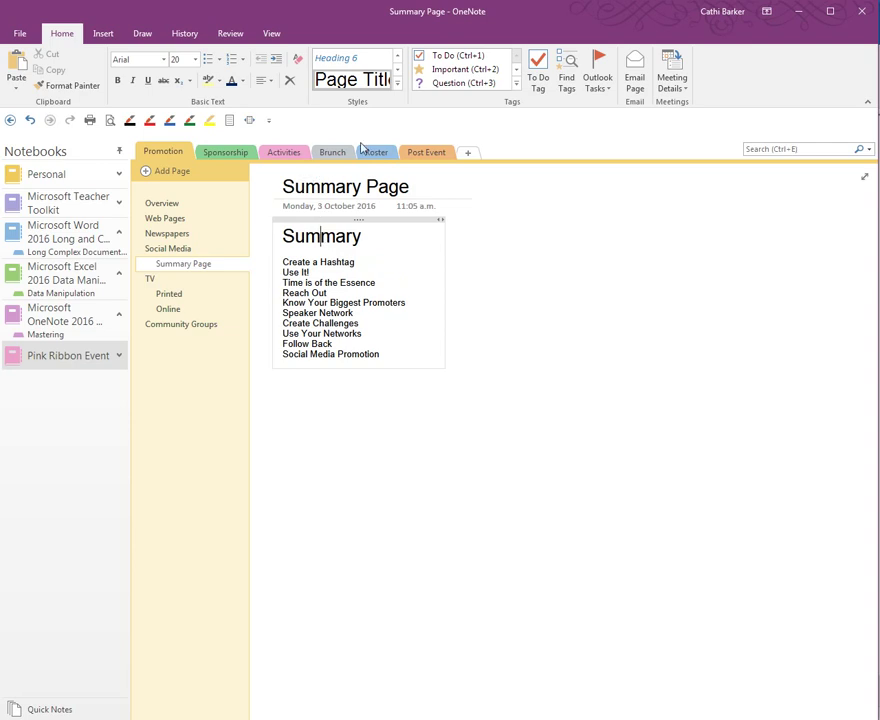
Apply the Heading 1 style to the Summary heading and Heading 2 to the Create a Hashtag title
{"action": "left_click", "coordinate": [397, 84]}
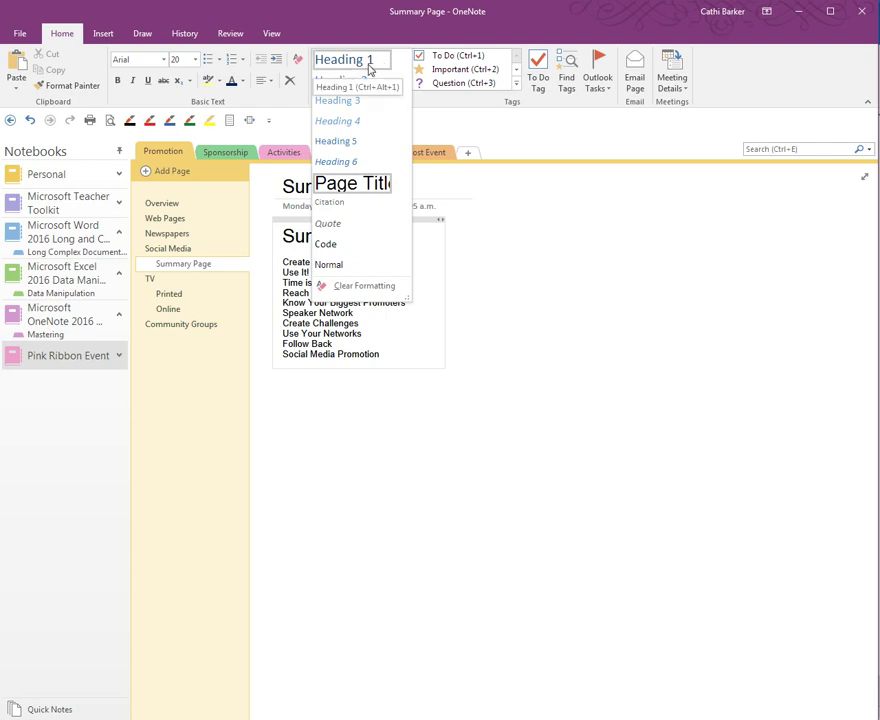
{"action": "left_click", "coordinate": [368, 66]}
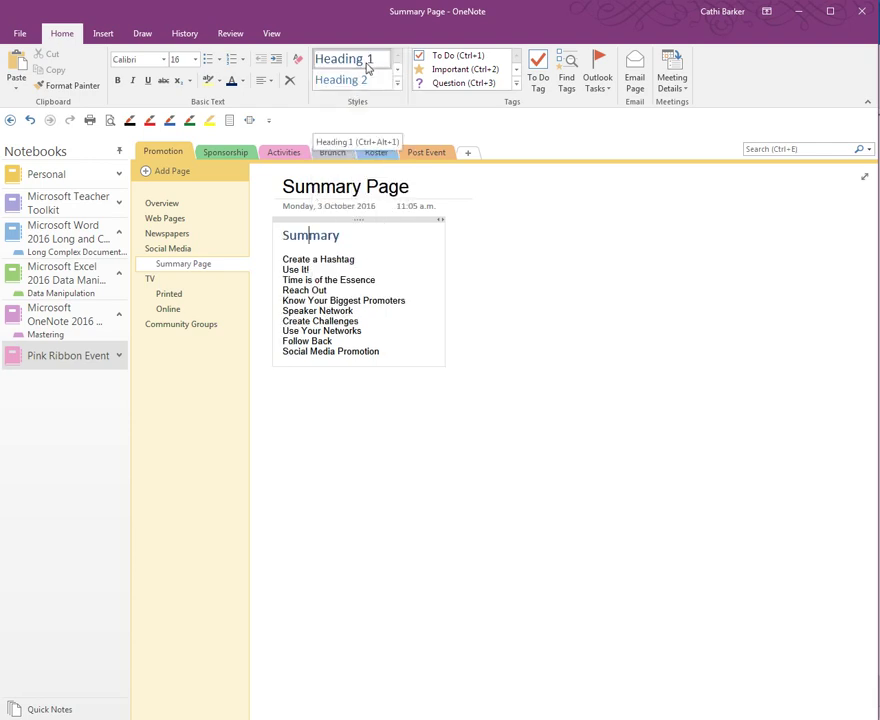
{"action": "left_click", "coordinate": [326, 260]}
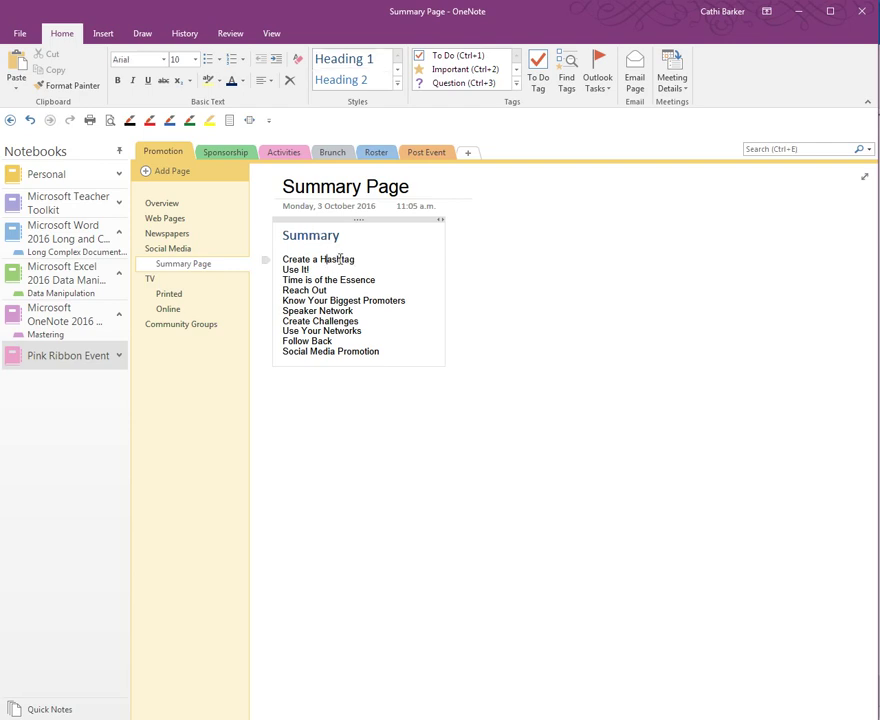
{"action": "left_click", "coordinate": [348, 86]}
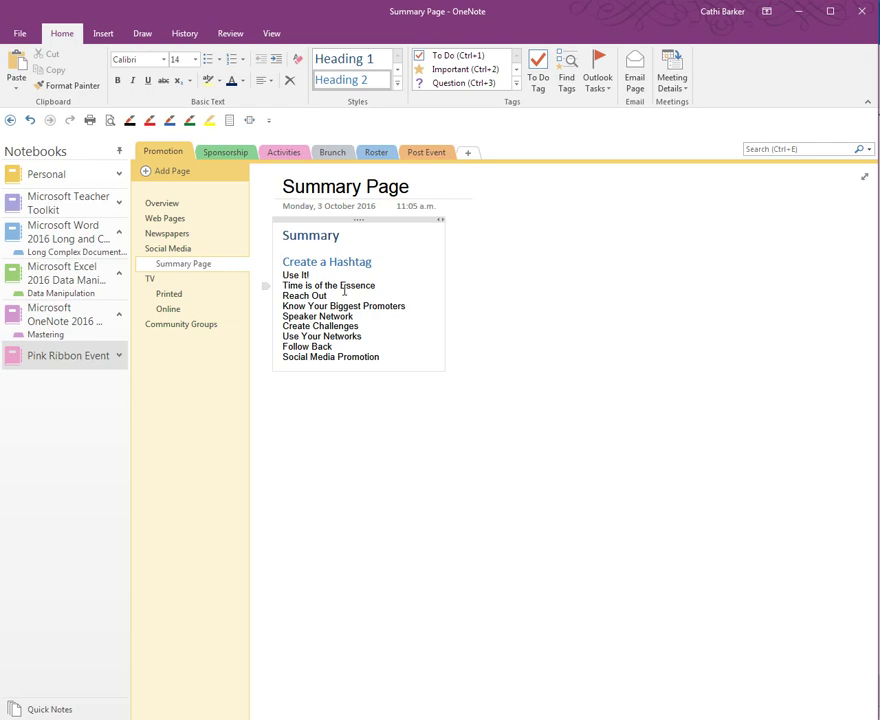
Reset the Create a Hashtag title to the Normal style and reapply the Heading 2 style to it
{"action": "left_click", "coordinate": [397, 88]}
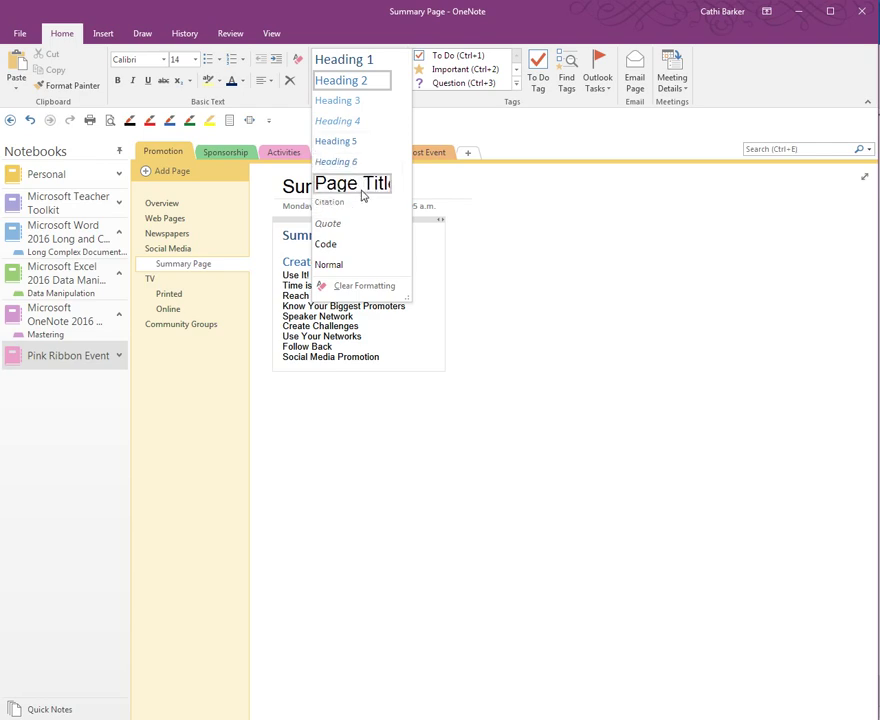
{"action": "left_click", "coordinate": [354, 268]}
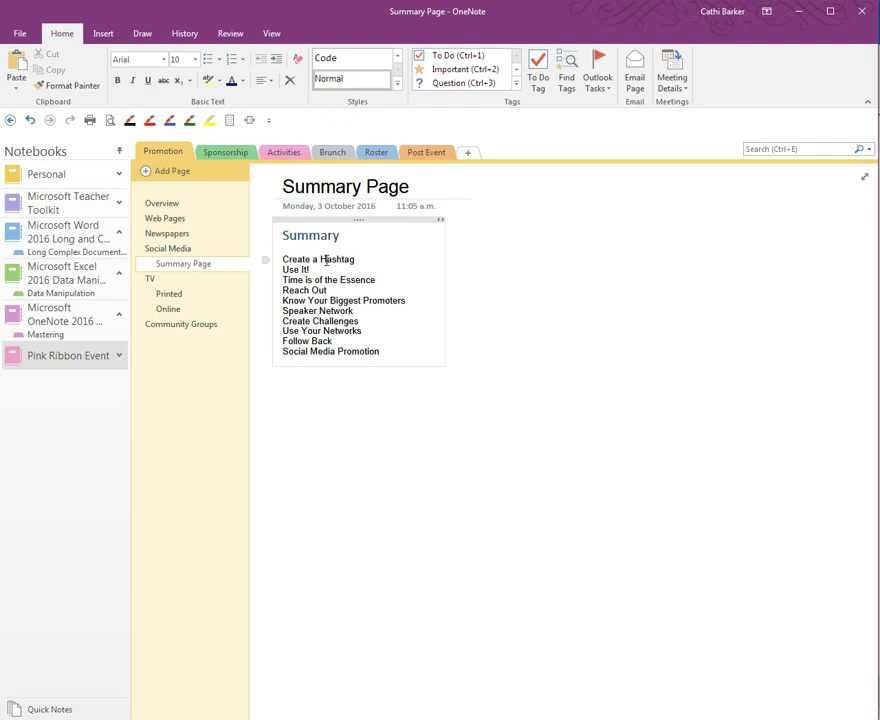
{"action": "left_click", "coordinate": [397, 83]}
{"action": "left_click", "coordinate": [367, 83]}
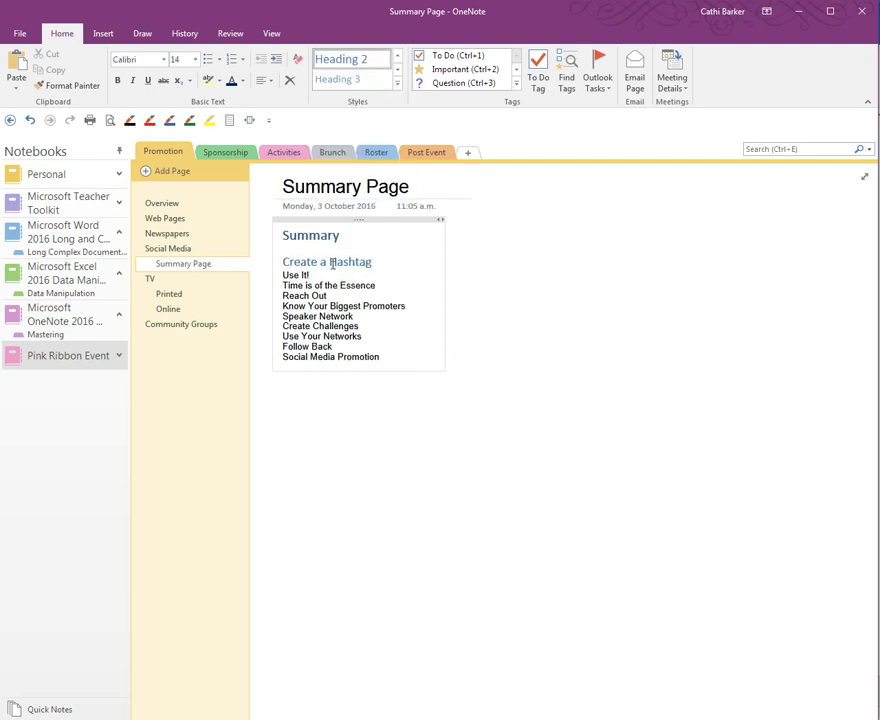
Apply the Heading 2 style to the remaining nine tip titles, from Use It! to Social Media Promotion
{"action": "left_click", "coordinate": [370, 65]}
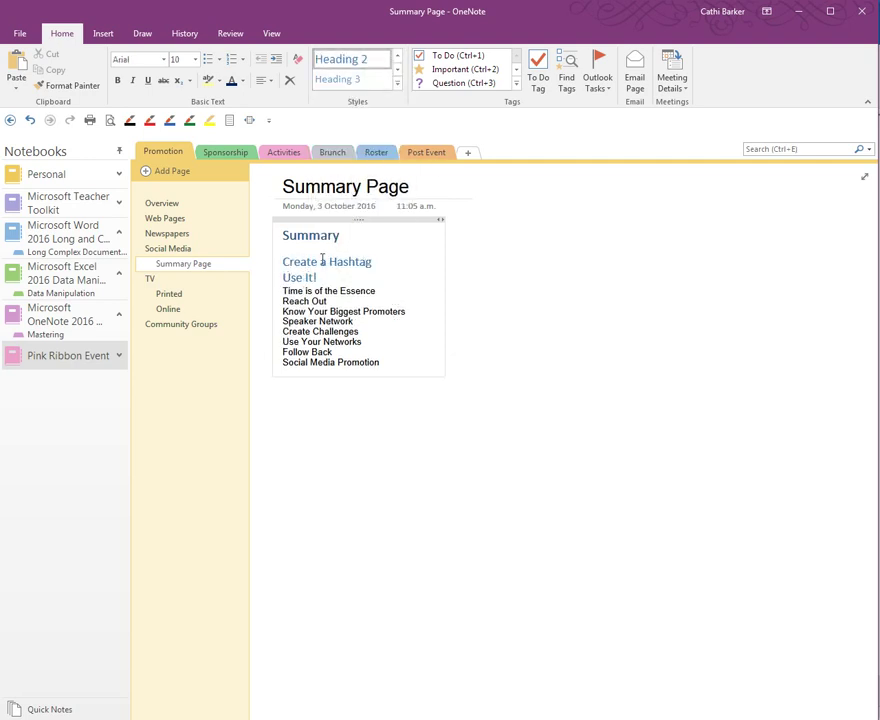
{"action": "left_click", "coordinate": [332, 62]}
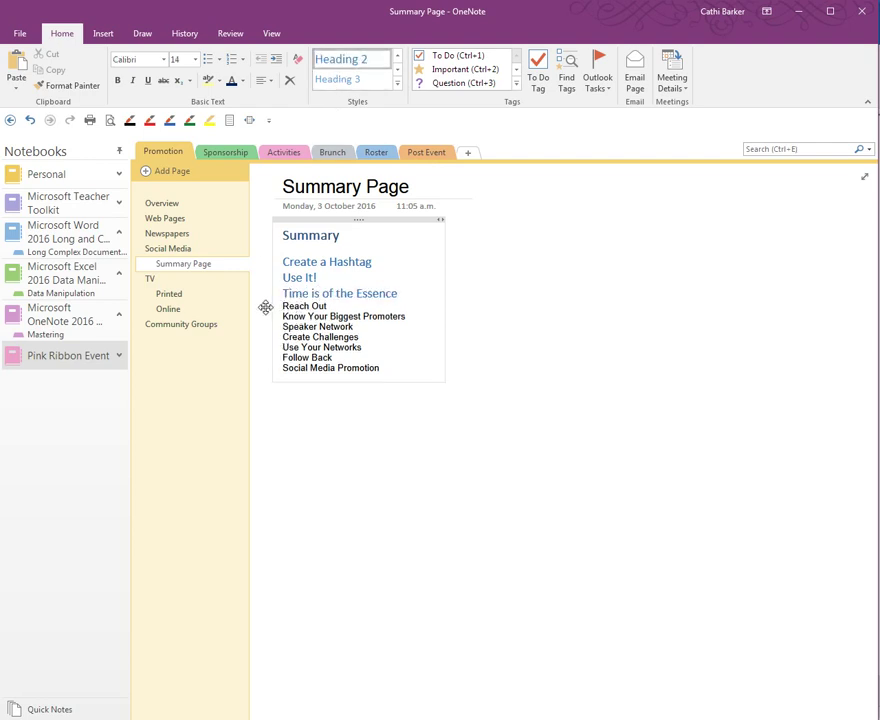
{"action": "left_click_drag", "start_coordinate": [265, 307], "coordinate": [268, 374]}
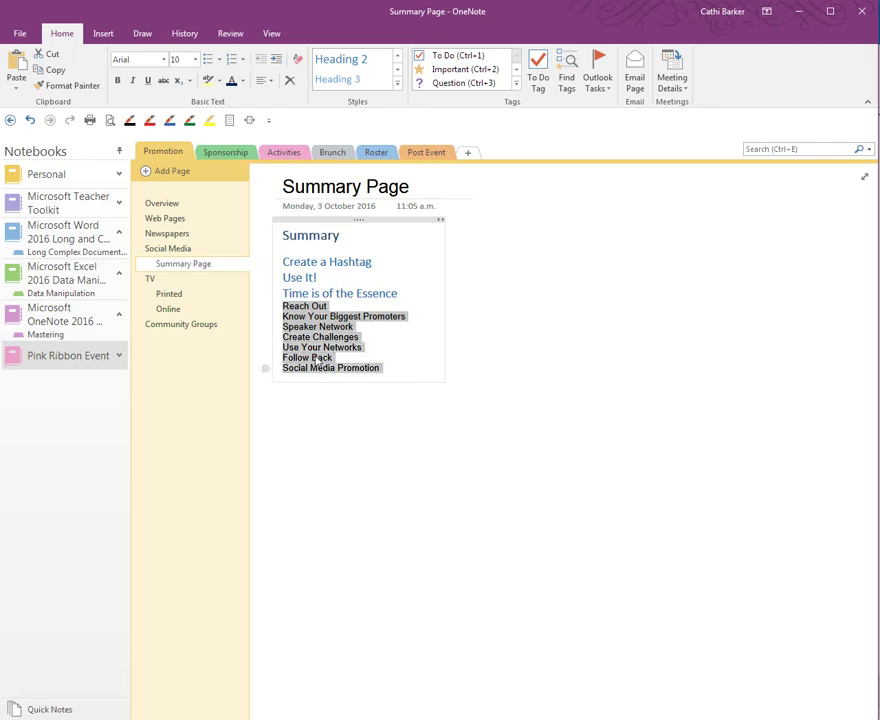
{"action": "left_click", "coordinate": [345, 59]}
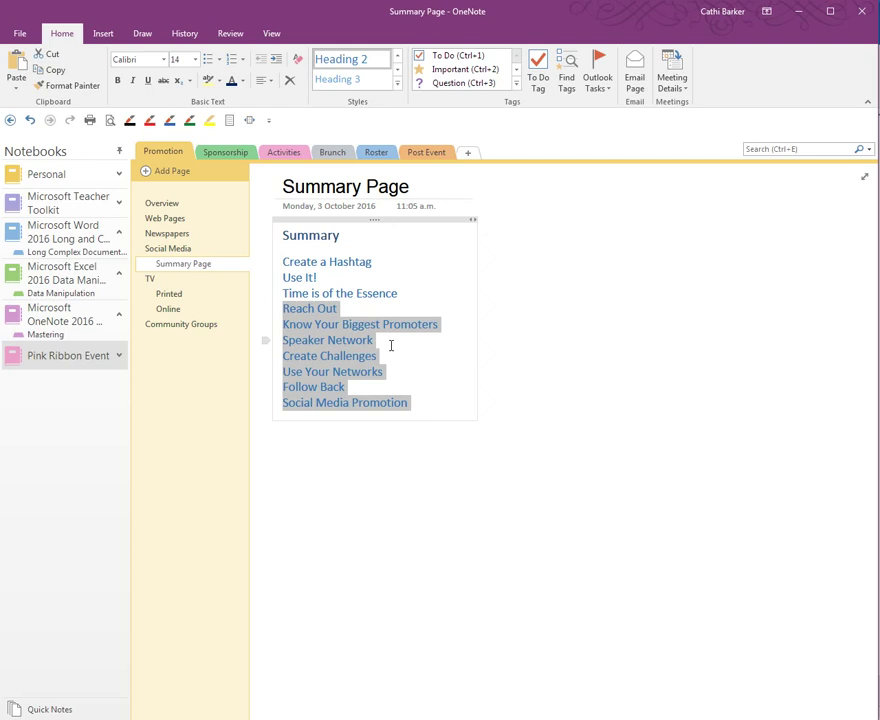
{"action": "left_click", "coordinate": [385, 347]}
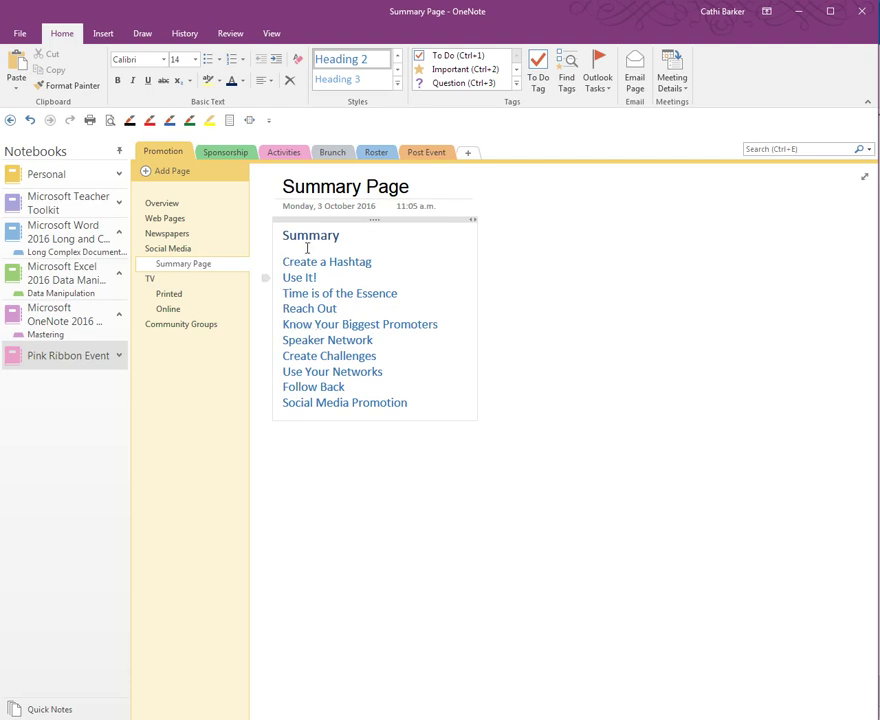
Clear all formatting from the entire note container holding the Summary heading and the ten tip titles
{"action": "left_click", "coordinate": [333, 218]}
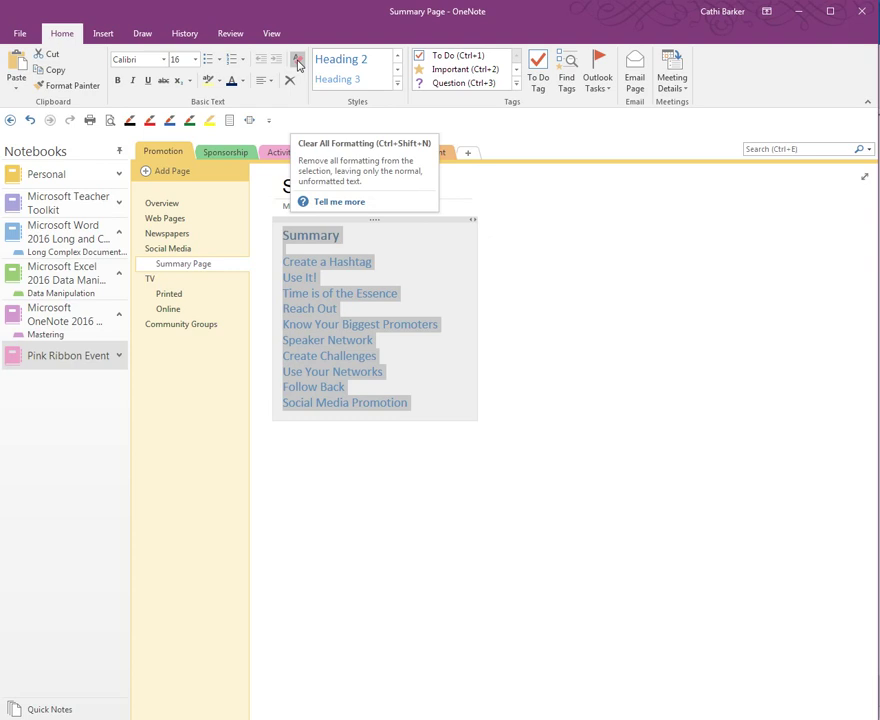
{"action": "left_click", "coordinate": [398, 84]}
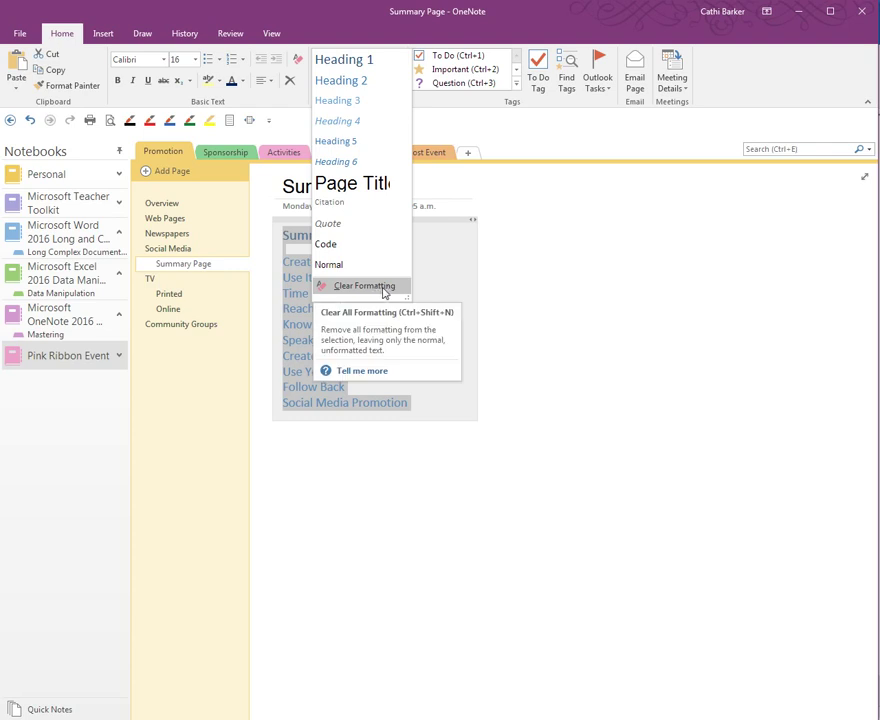
{"action": "left_click", "coordinate": [383, 289]}
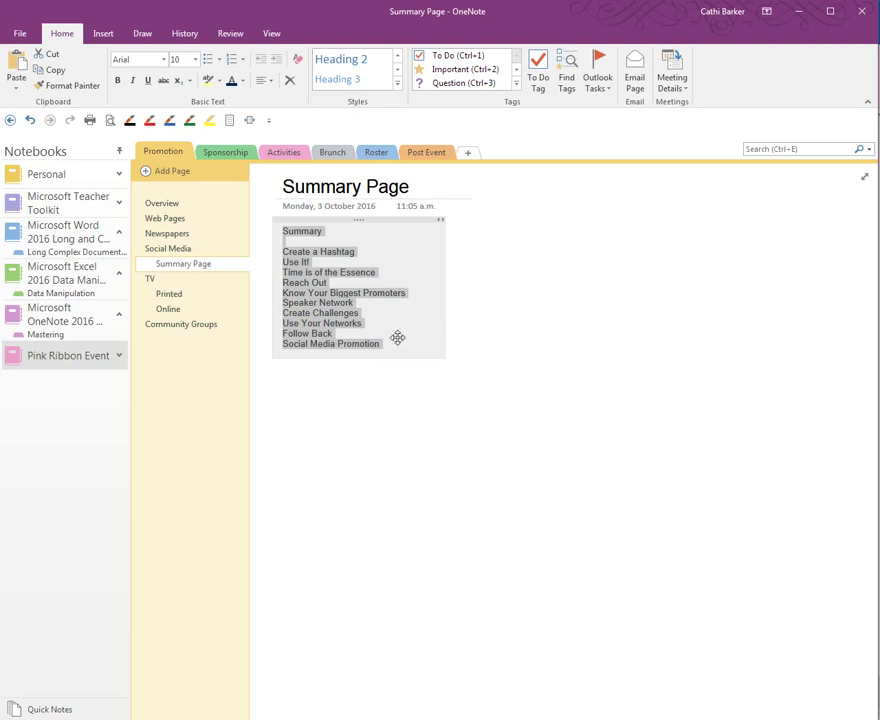
{"action": "left_click", "coordinate": [397, 338]}
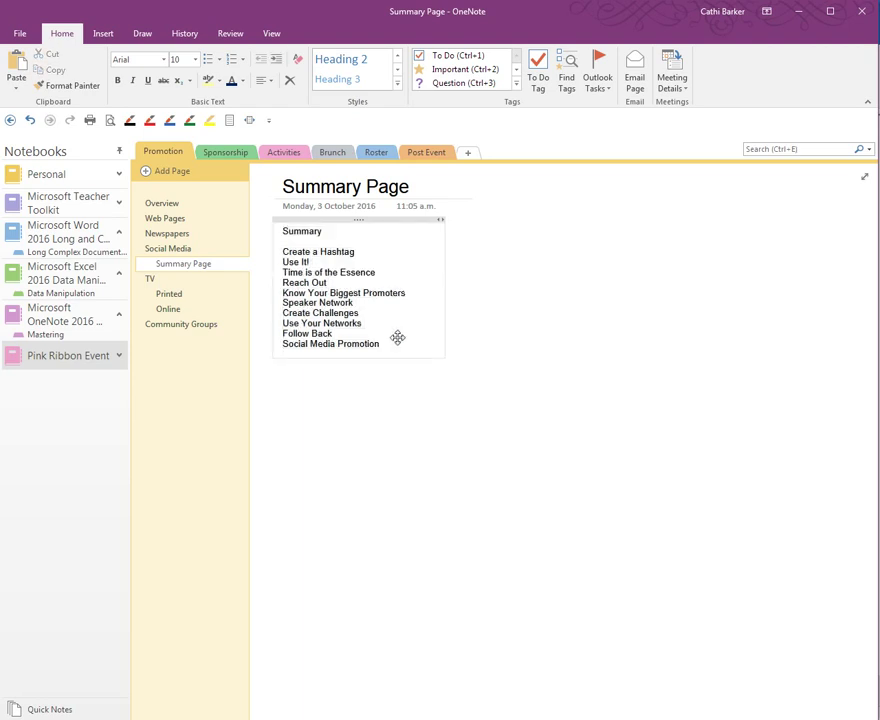
Duplicate the summary note container on the same page and place the copy to the right, level with the original
{"action": "left_click", "coordinate": [365, 220]}
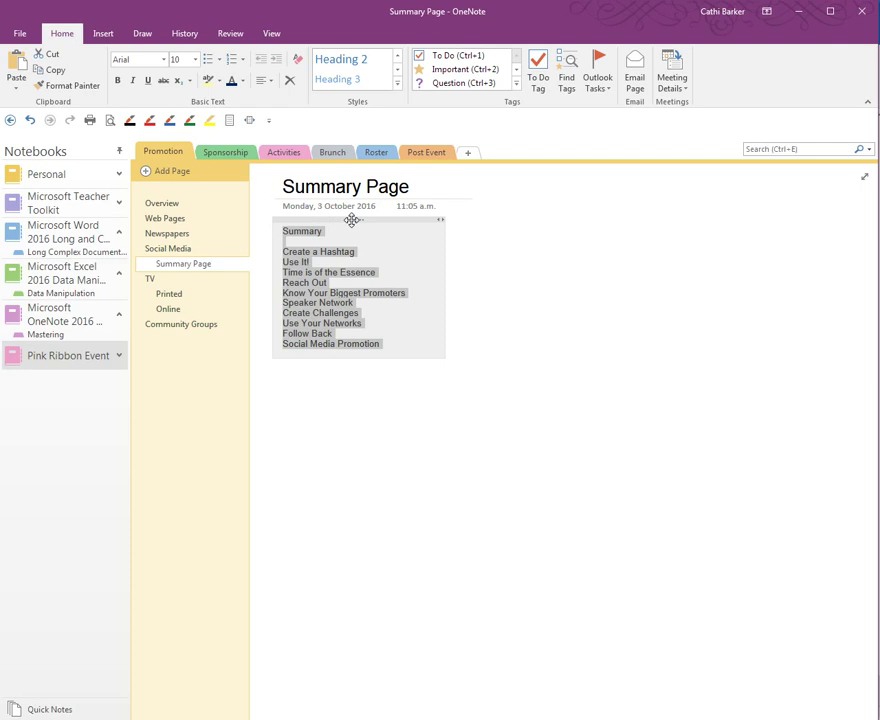
{"action": "left_click", "coordinate": [60, 70]}
{"action": "left_click", "coordinate": [530, 216]}
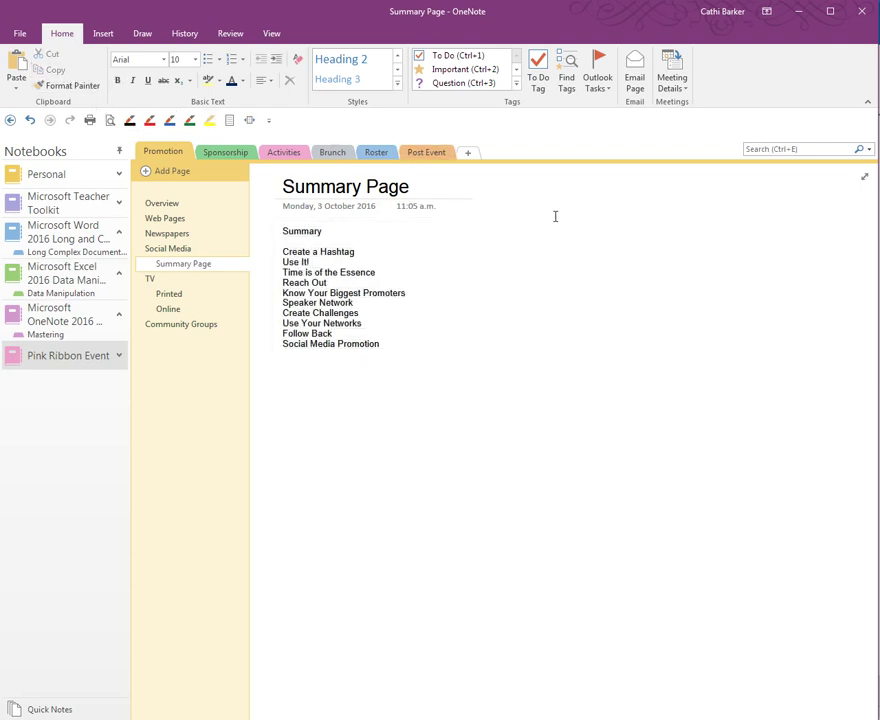
{"action": "left_click", "coordinate": [16, 60]}
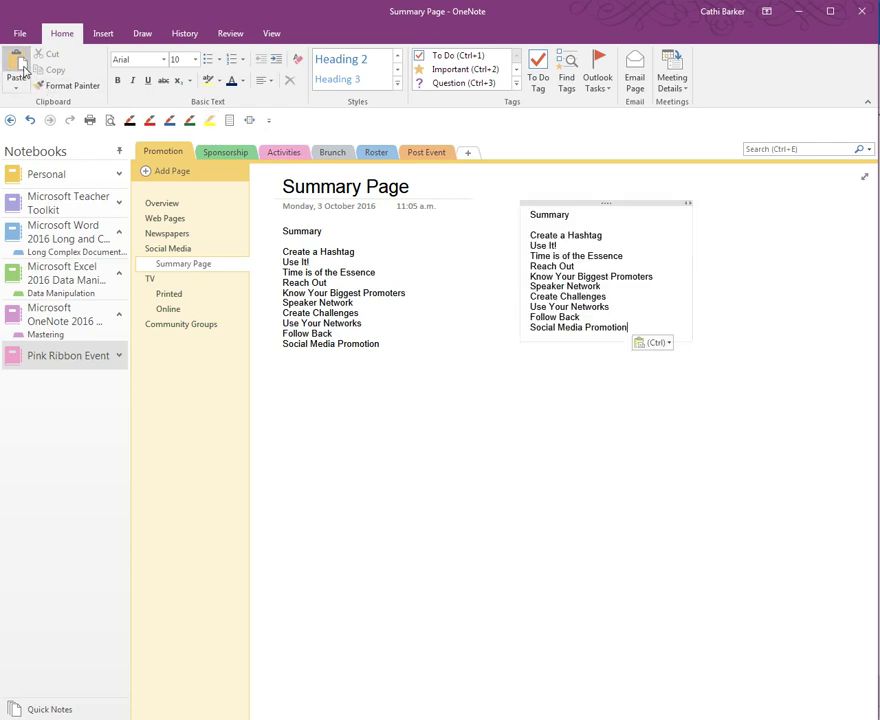
{"action": "left_click_drag", "start_coordinate": [546, 204], "coordinate": [542, 228]}
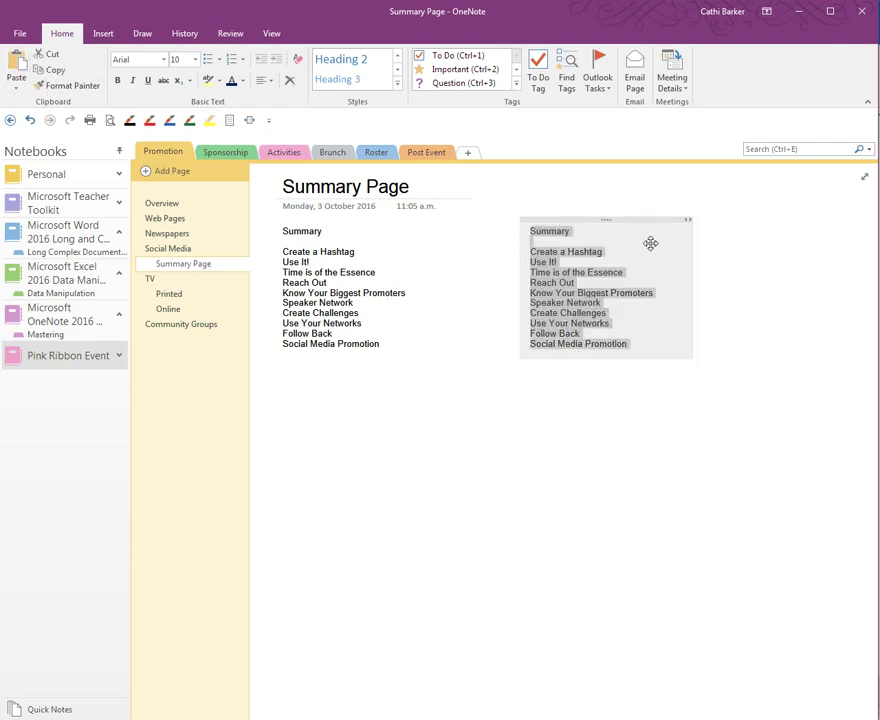
Format the original Summary heading as size 16, orange and bold, and copy its formatting to the duplicate's Summary heading with Format Painter
{"action": "left_click", "coordinate": [340, 272]}
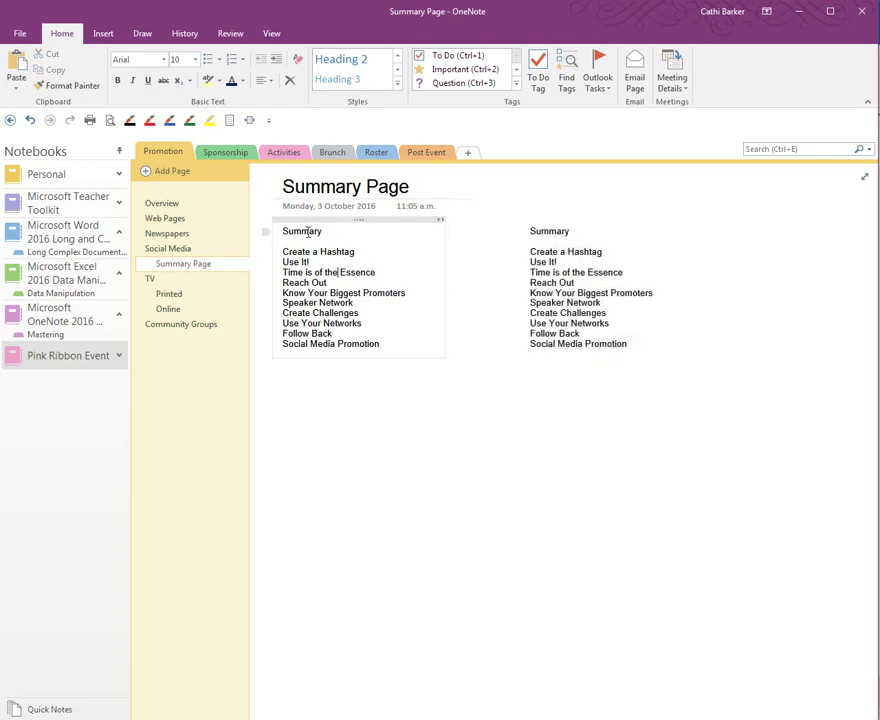
{"action": "double_click", "coordinate": [306, 232]}
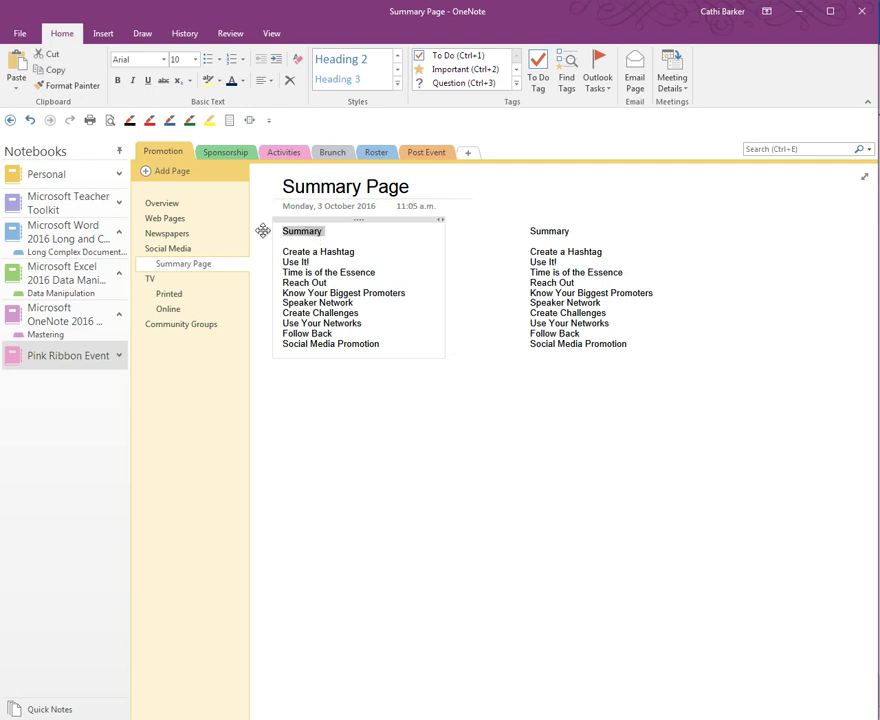
{"action": "left_click", "coordinate": [196, 60]}
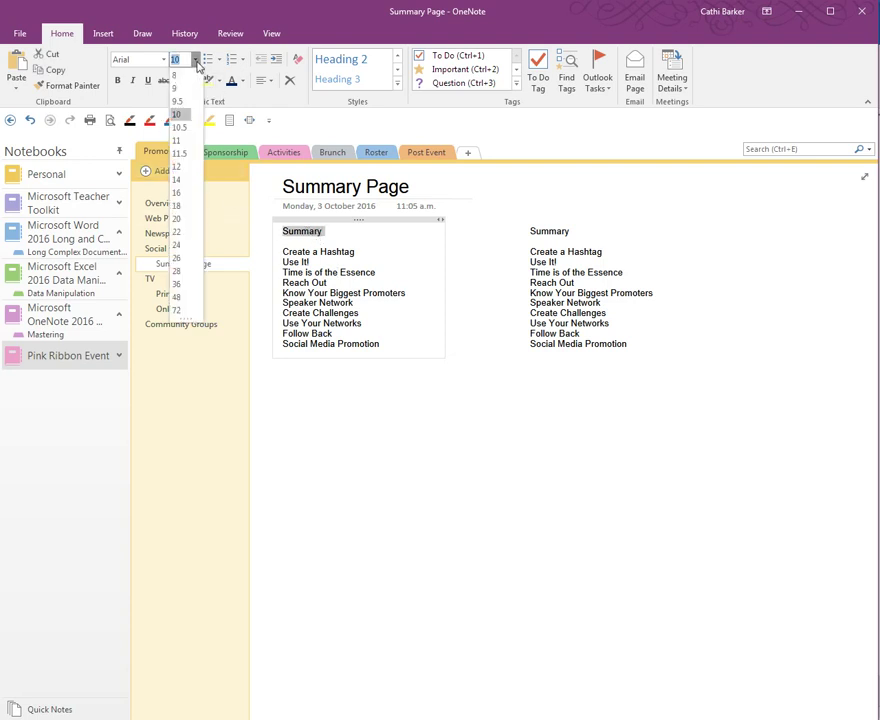
{"action": "left_click", "coordinate": [178, 193]}
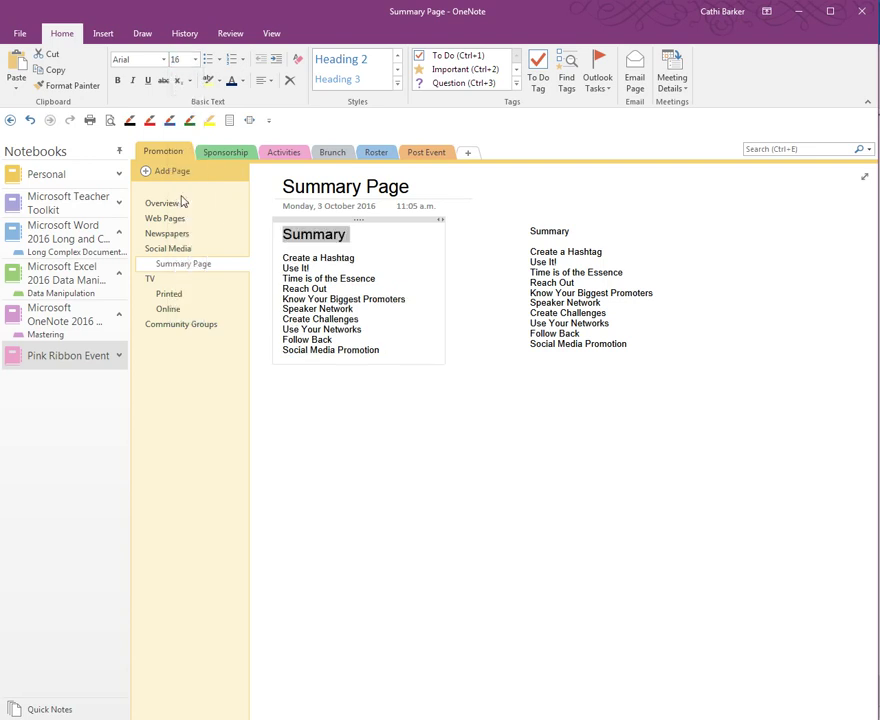
{"action": "left_click", "coordinate": [243, 84]}
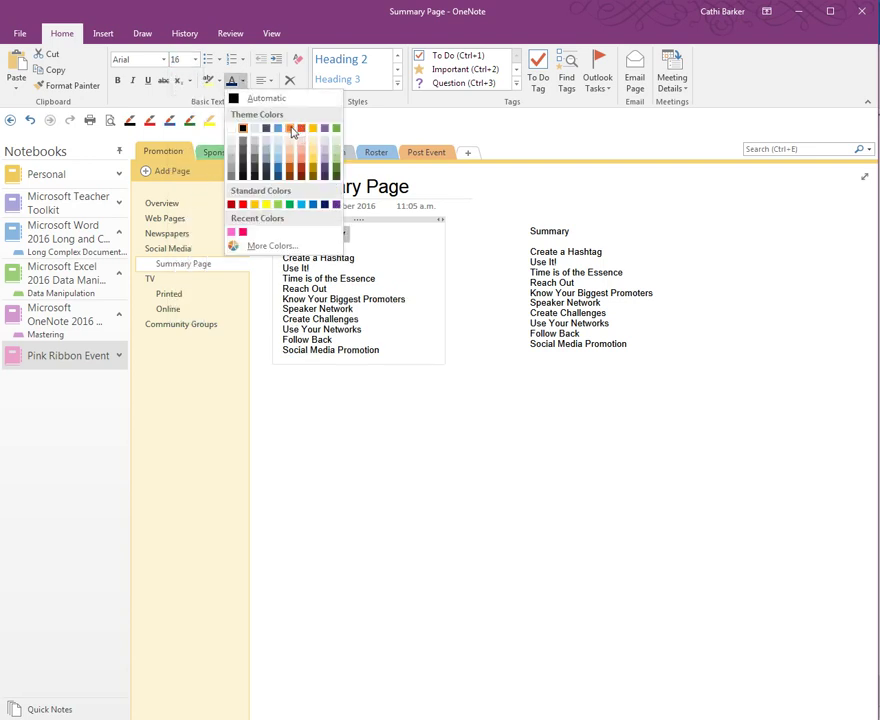
{"action": "left_click", "coordinate": [292, 129]}
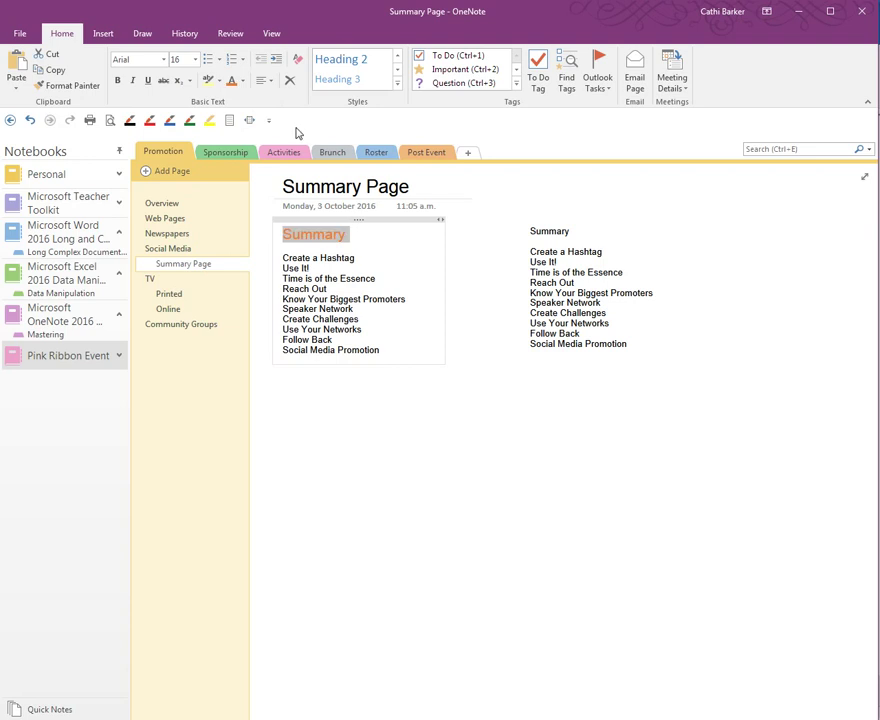
{"action": "left_click", "coordinate": [117, 81]}
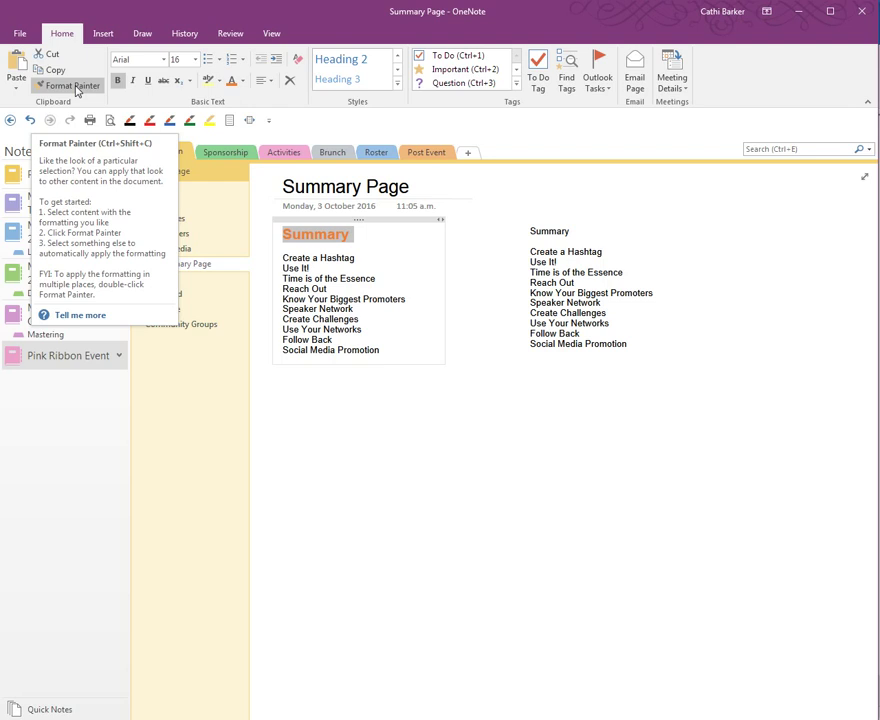
{"action": "left_click", "coordinate": [72, 86]}
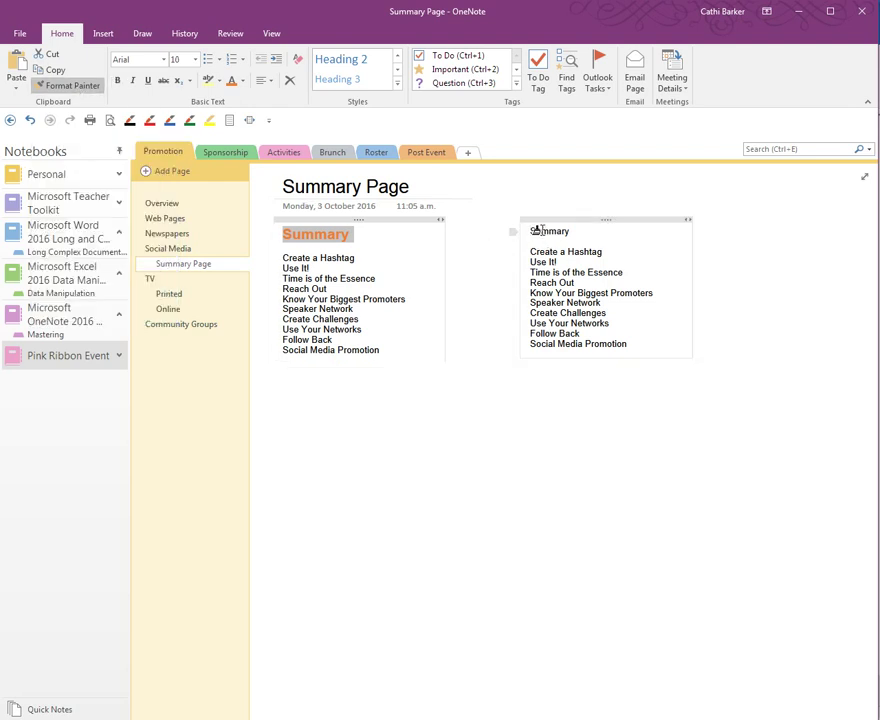
{"action": "left_click_drag", "start_coordinate": [530, 232], "coordinate": [571, 232]}
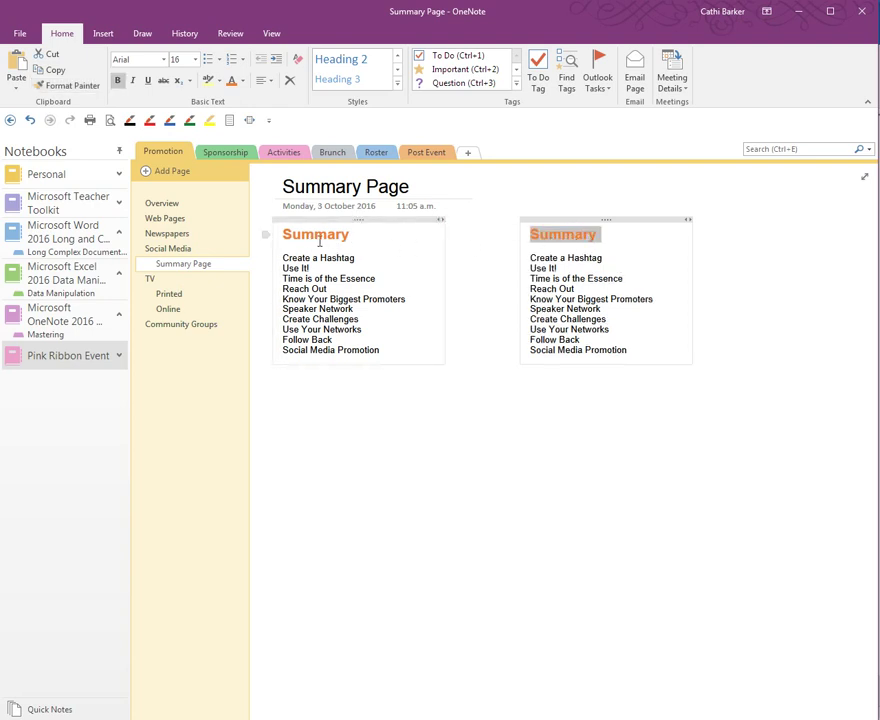
Make the original Create a Hashtag title purple and bold, and copy its formatting to the Use It! title below
{"action": "left_click_drag", "start_coordinate": [280, 258], "coordinate": [363, 261]}
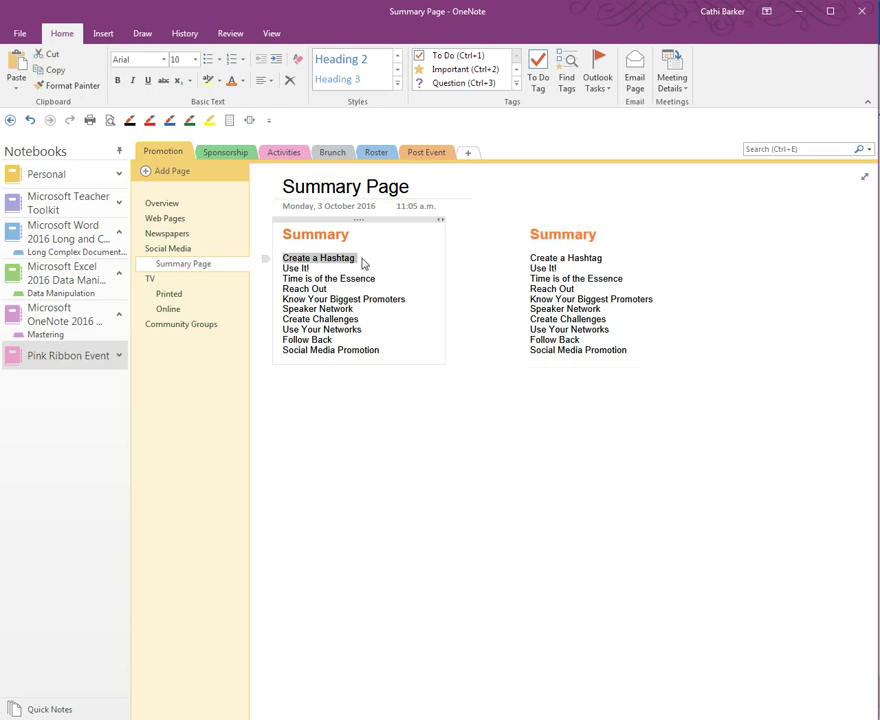
{"action": "left_click", "coordinate": [242, 81]}
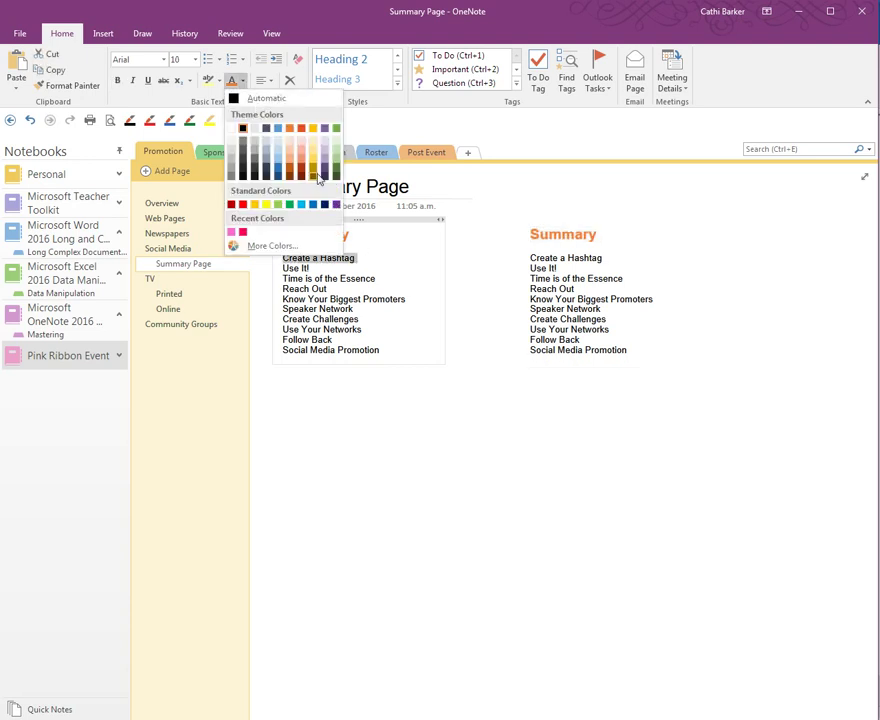
{"action": "left_click", "coordinate": [336, 204]}
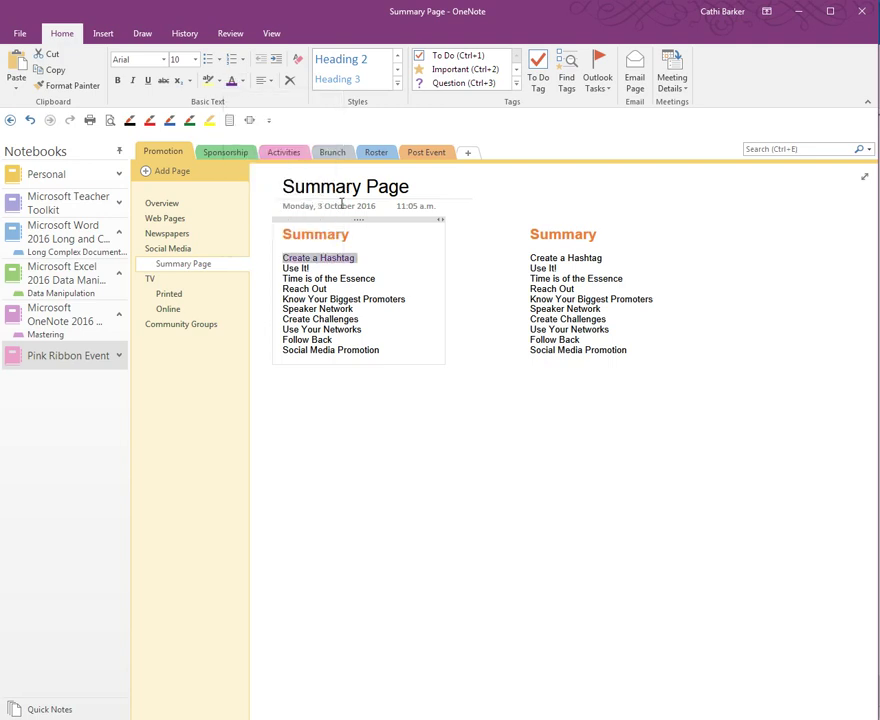
{"action": "left_click", "coordinate": [118, 82]}
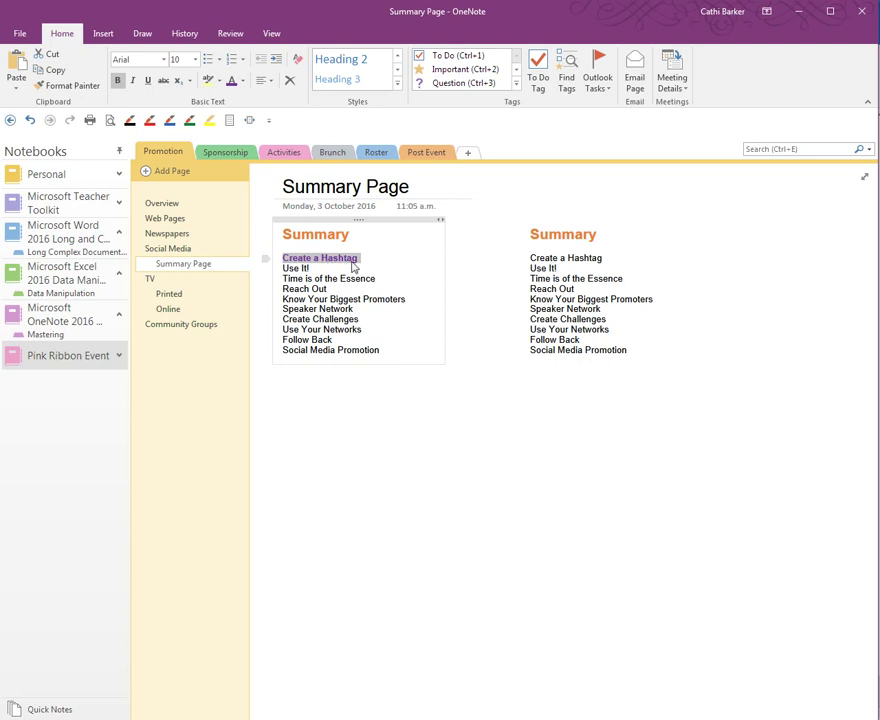
{"action": "left_click", "coordinate": [68, 85]}
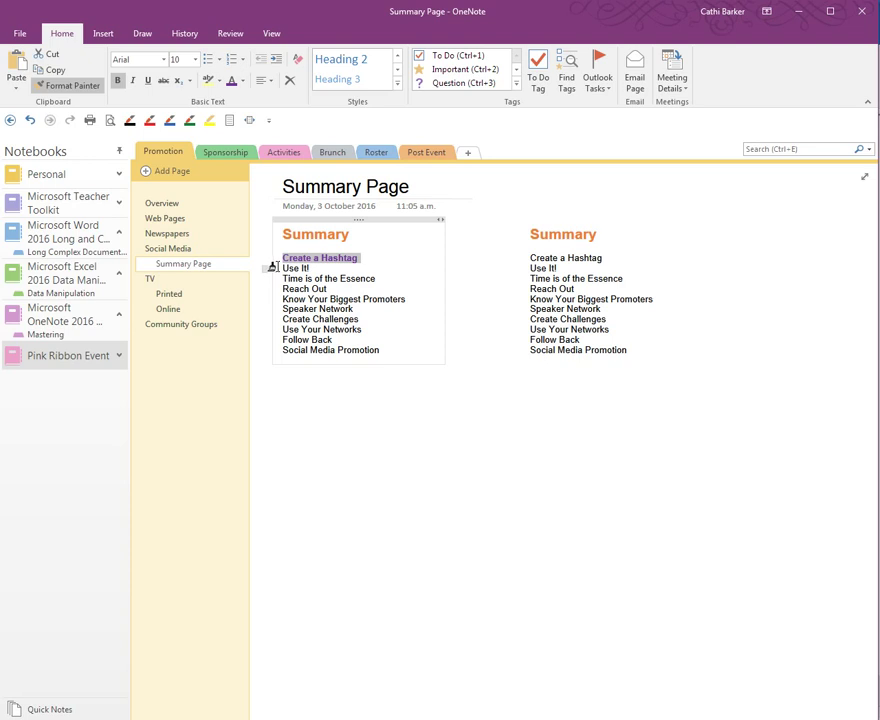
{"action": "left_click_drag", "start_coordinate": [282, 268], "coordinate": [315, 268]}
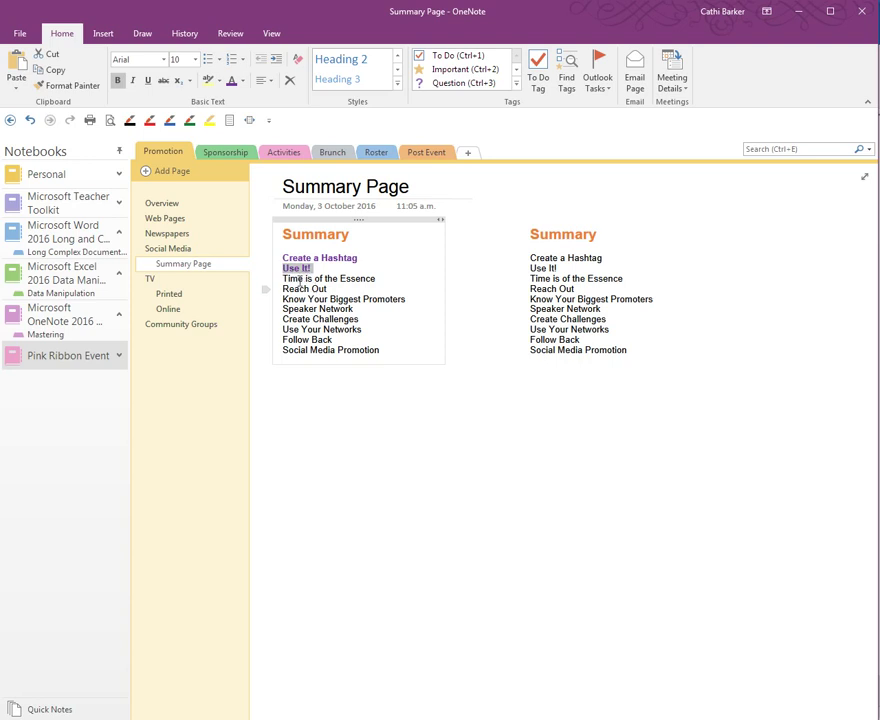
Copy the purple bold formatting of Use It! to Time is of the Essence, Reach Out and Know Your Biggest Promoters in the original note with Format Painter
{"action": "left_click", "coordinate": [69, 88]}
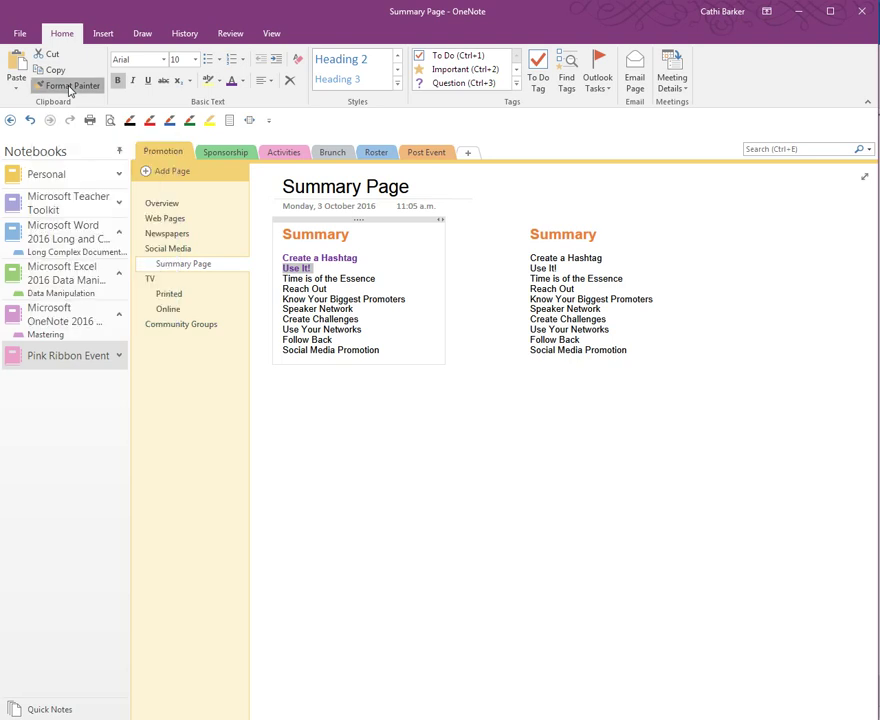
{"action": "left_click", "coordinate": [271, 281]}
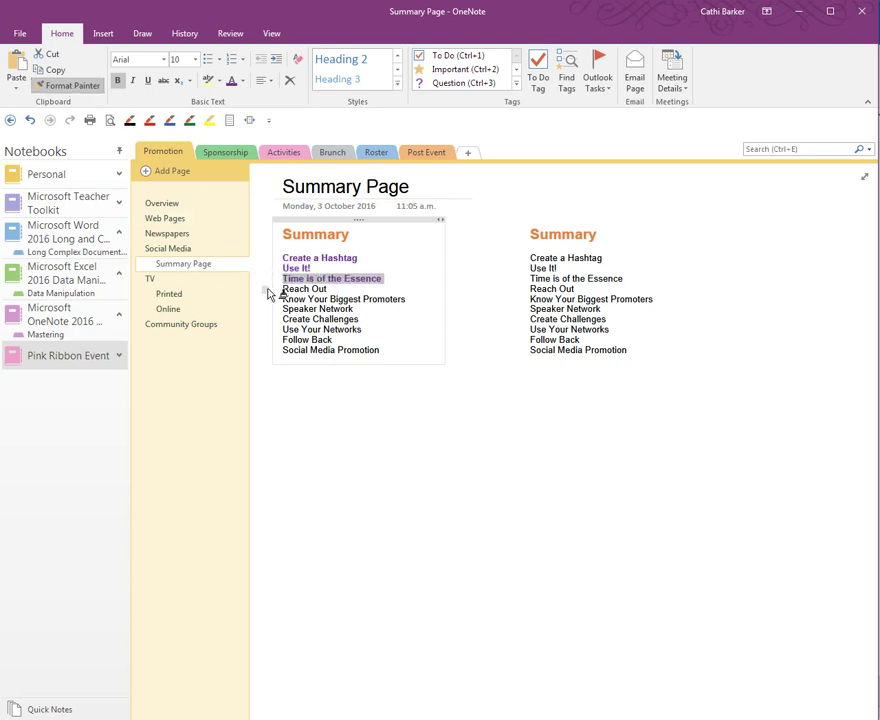
{"action": "left_click", "coordinate": [268, 290]}
{"action": "left_click_drag", "start_coordinate": [269, 300], "coordinate": [418, 299]}
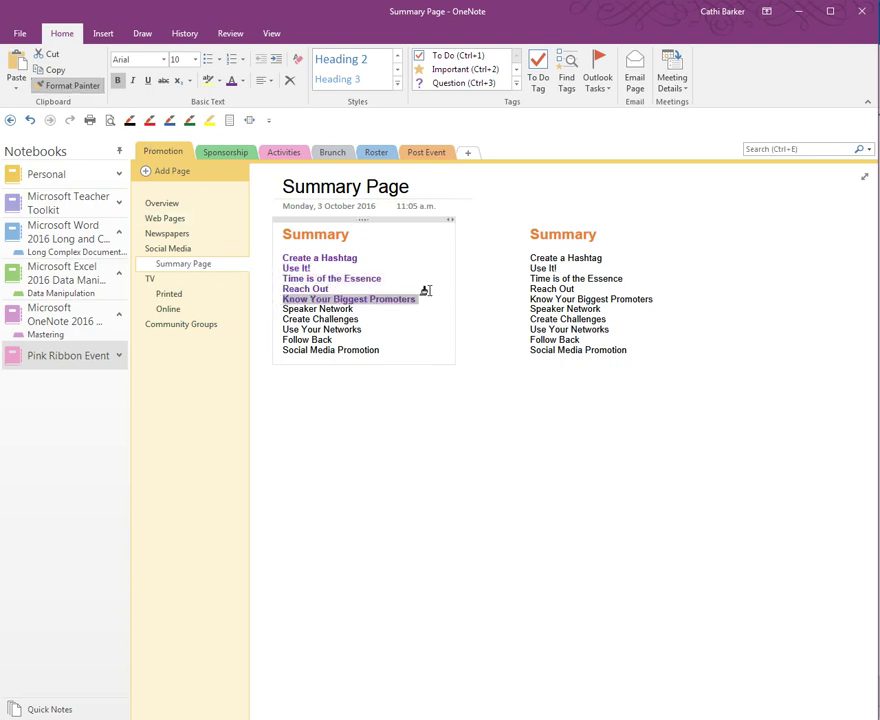
Paint the purple bold formatting onto Use It!, Time is of the Essence, Know Your Biggest Promoters and Speaker Network in the duplicate note
{"action": "left_click", "coordinate": [518, 269]}
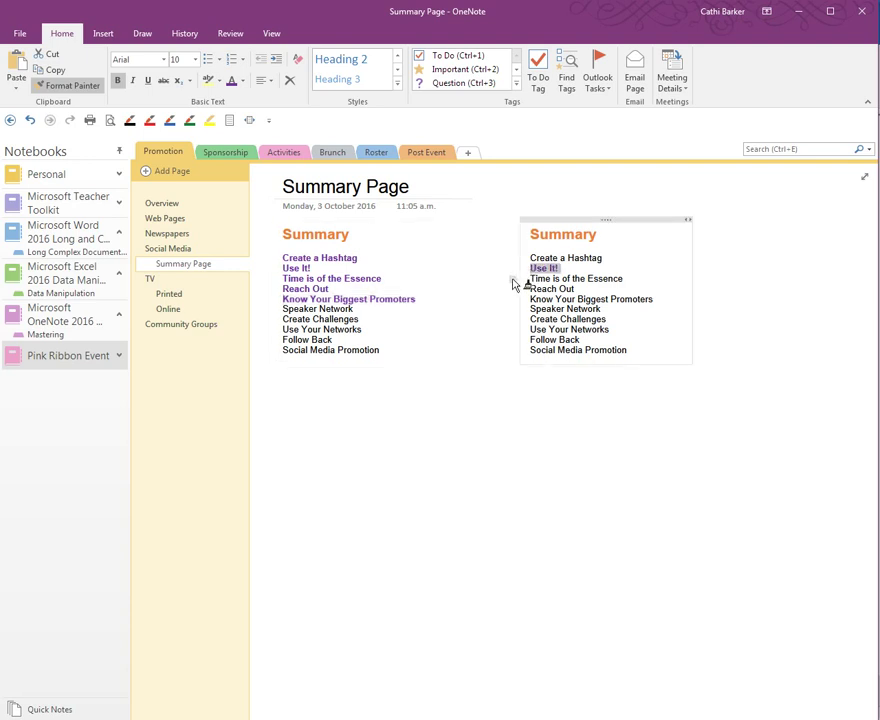
{"action": "left_click", "coordinate": [515, 280]}
{"action": "left_click", "coordinate": [517, 301]}
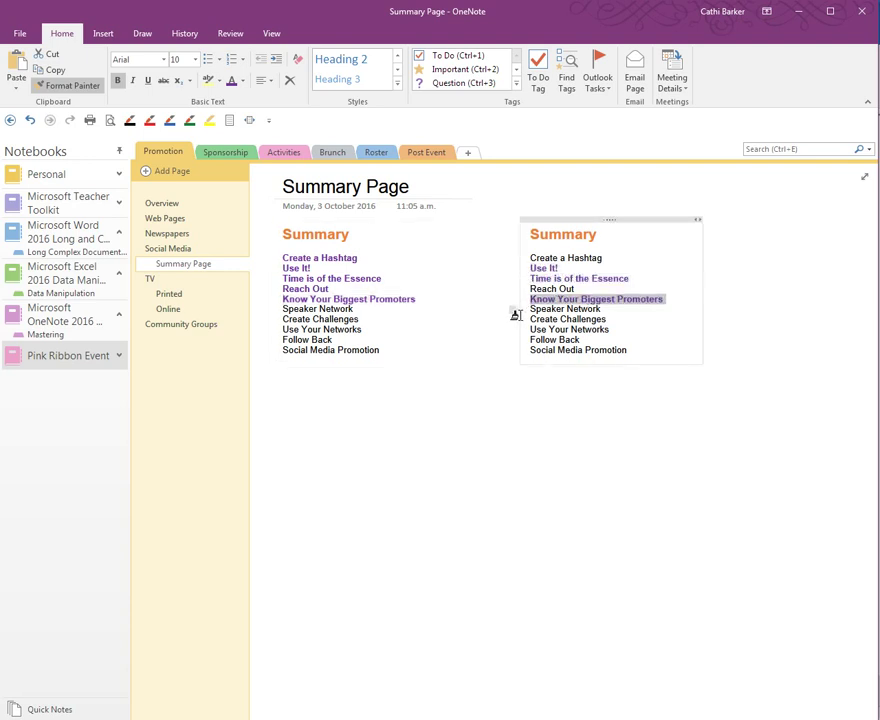
{"action": "left_click", "coordinate": [516, 311]}
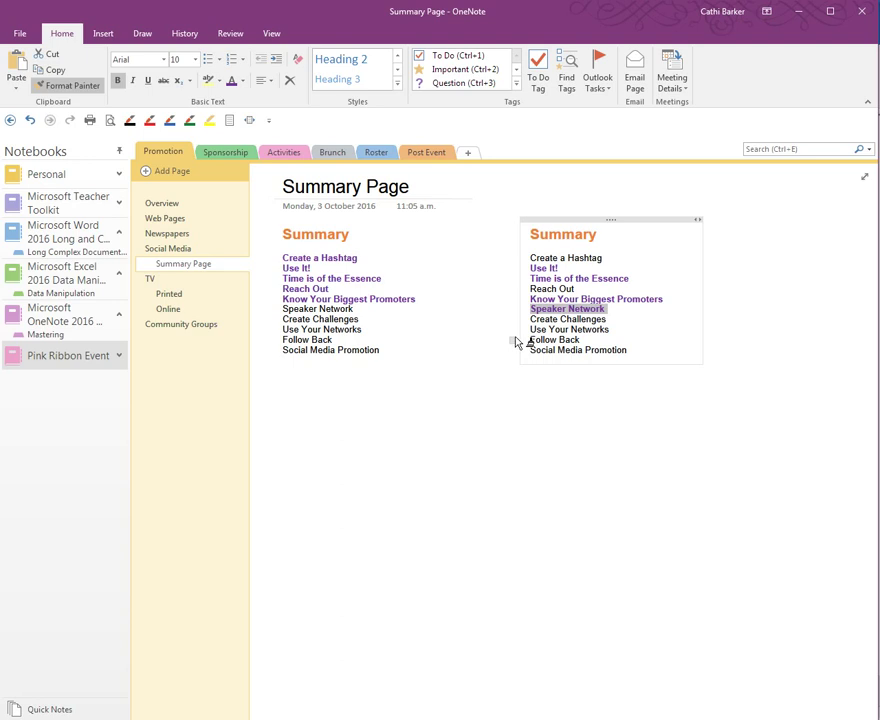
Paint the same formatting onto the duplicate's Follow Back title and the Social Media Promotion title in both notes, and turn off Format Painter
{"action": "left_click", "coordinate": [516, 342]}
{"action": "left_click", "coordinate": [515, 352]}
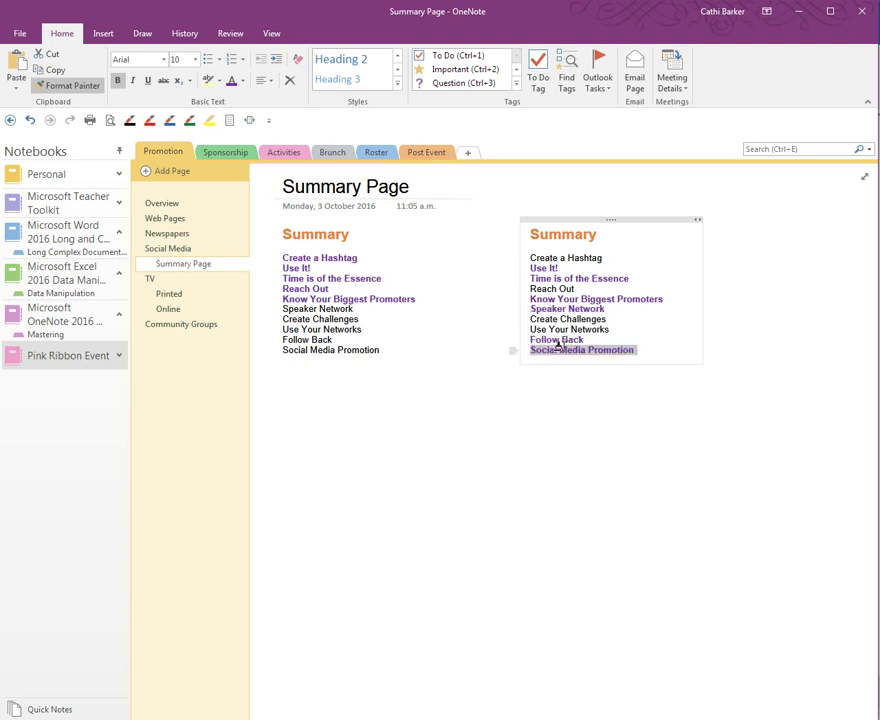
{"action": "left_click", "coordinate": [270, 352]}
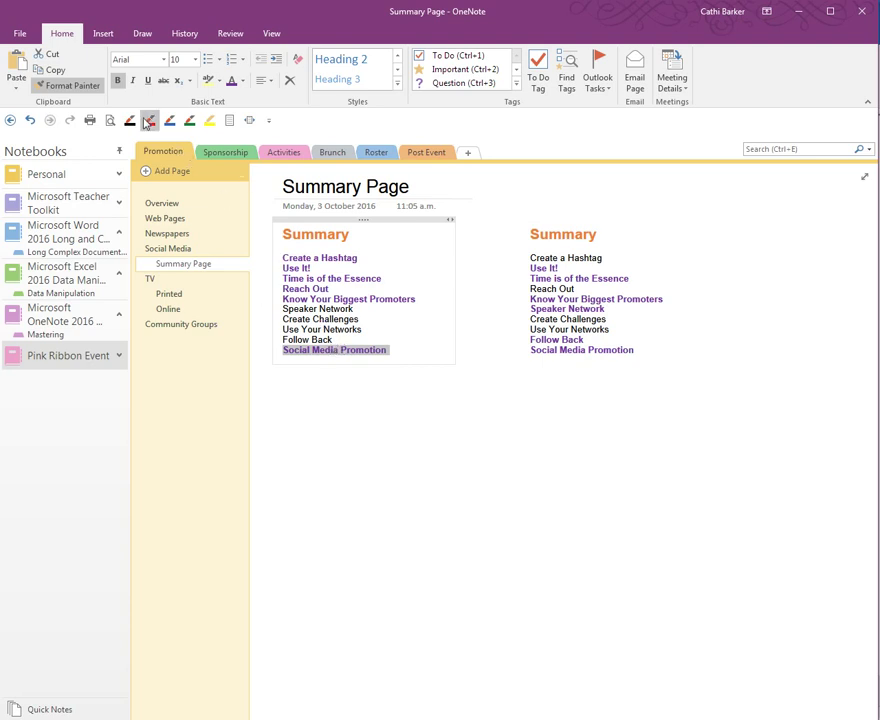
{"action": "left_click", "coordinate": [77, 88]}
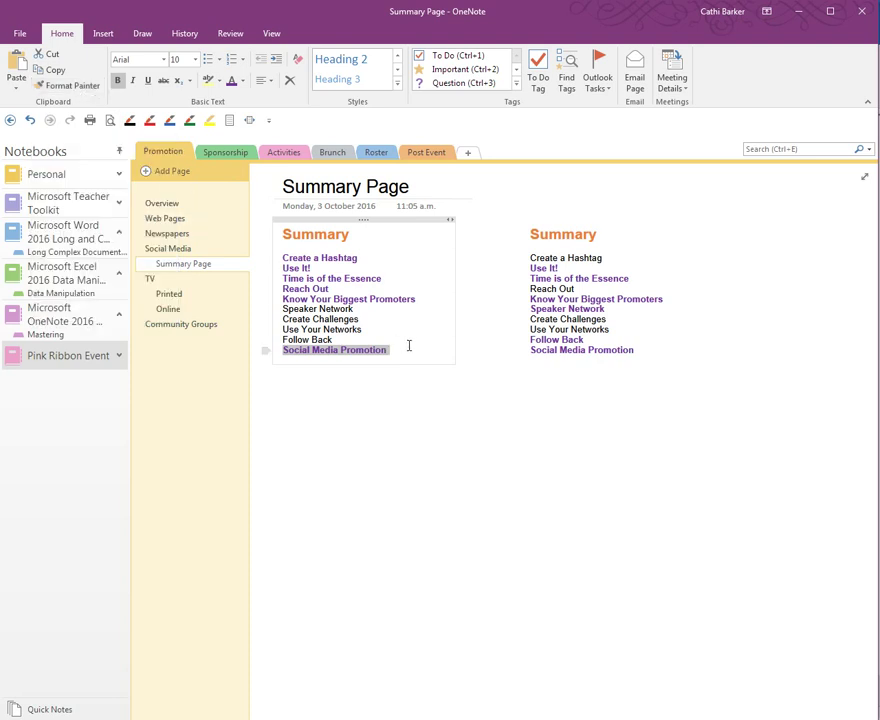
Clear all formatting from both the original and the duplicate summary note containers at once
{"action": "left_click", "coordinate": [362, 218]}
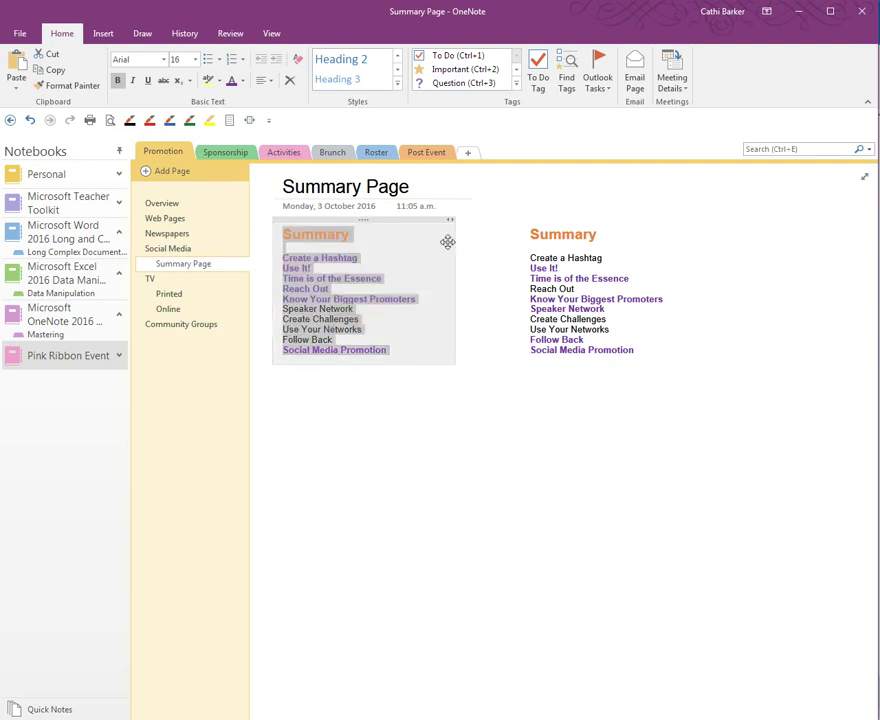
{"action": "left_click", "coordinate": [596, 219], "text": "shift"}
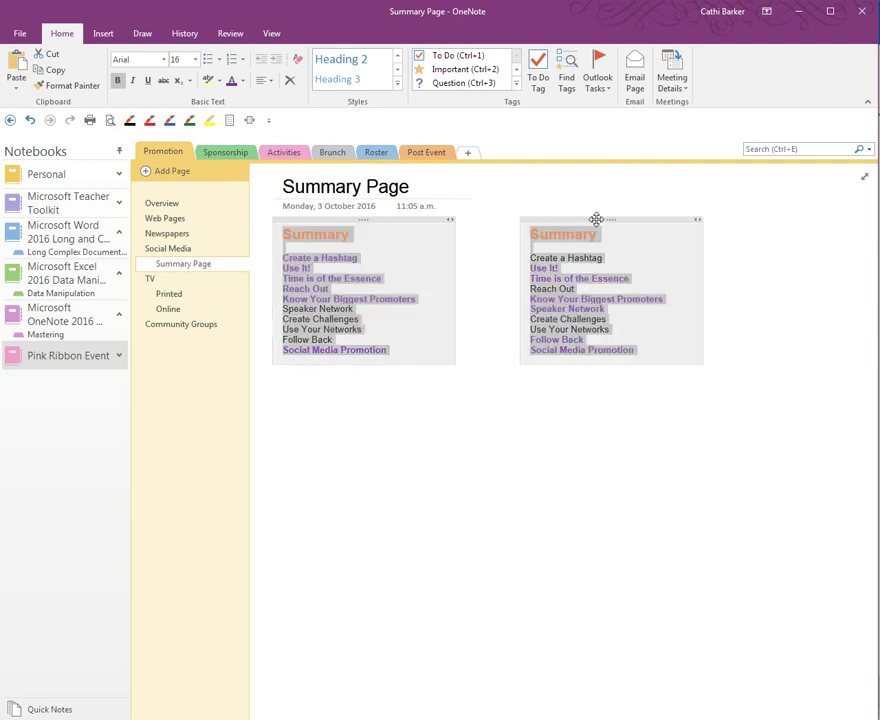
{"action": "left_click", "coordinate": [297, 62]}
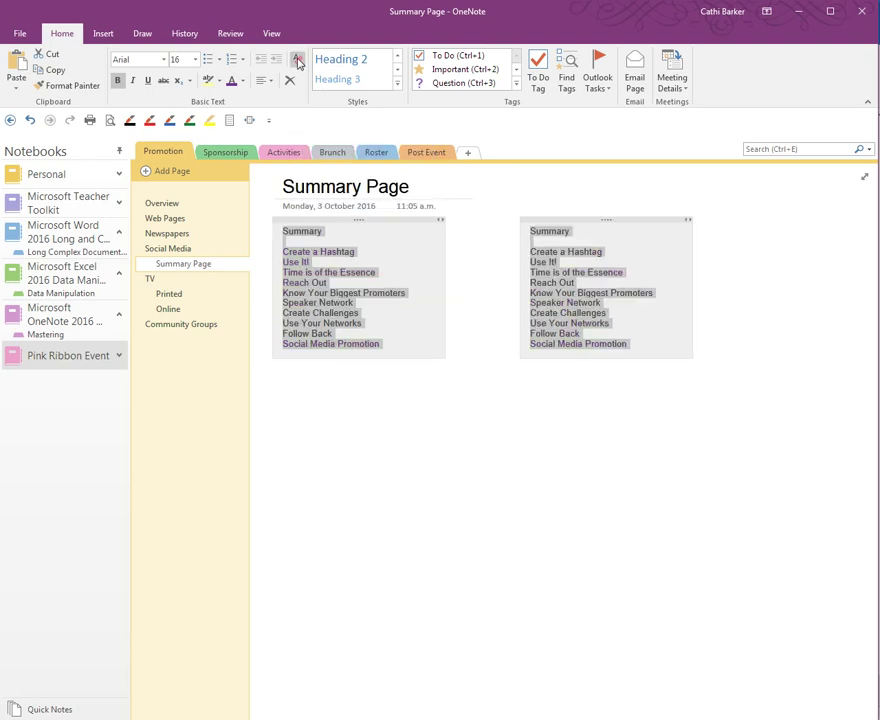